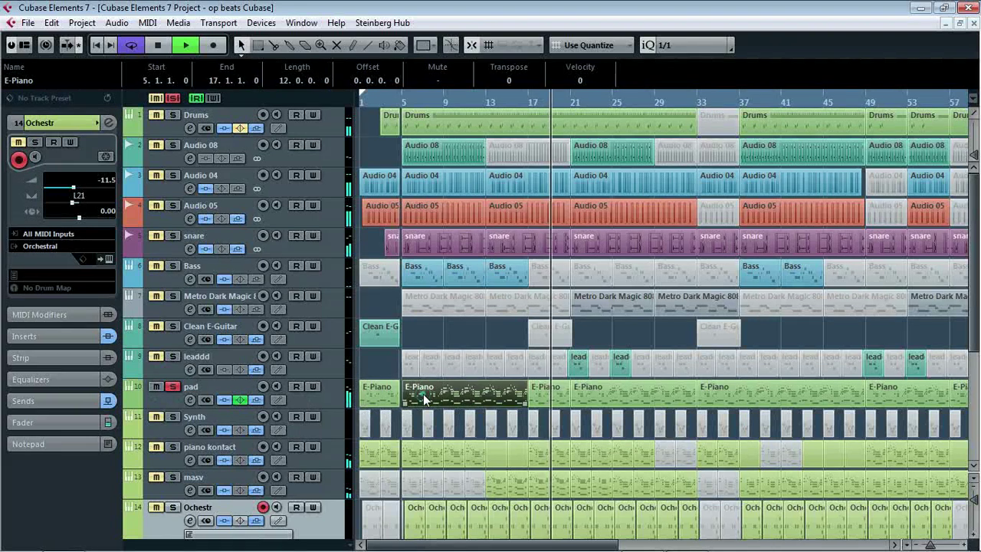
Step: Open the E-Piano part on the pad track in the Key Editor, examine its notes and close the editor
double_click(224, 117)
scroll(319, 244, "down", 1)
scroll(319, 245, "up", 2)
scroll(319, 252, "down", 1)
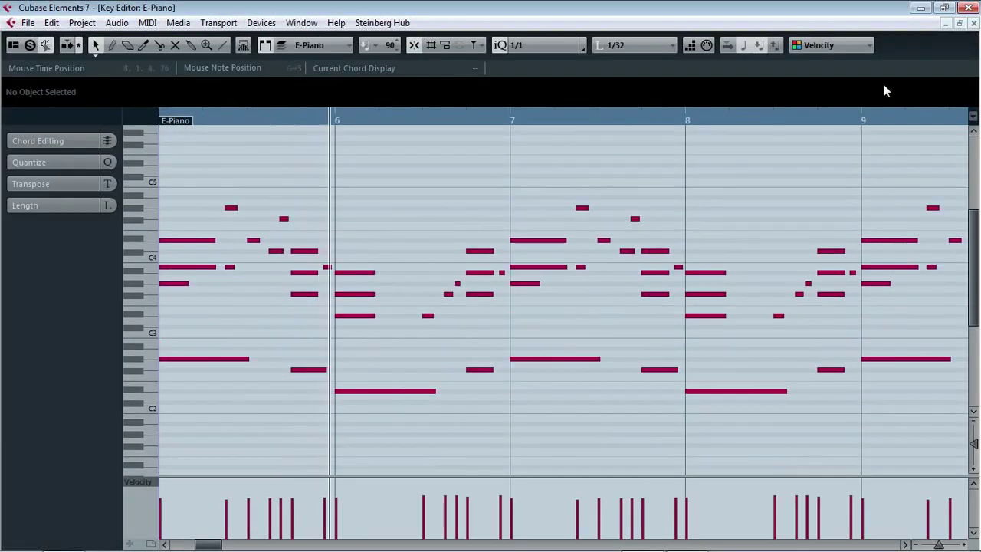
left_click(974, 24)
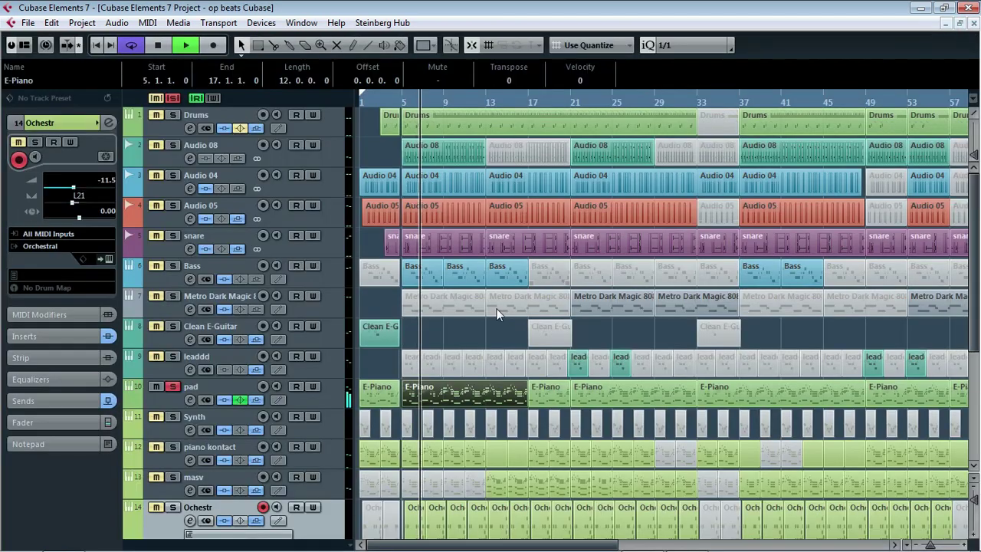
Step: Select the pad track and open its SSLChannel Stereo and SSLEQ Stereo inserts, arranging both plug-in windows for viewing
left_click(218, 386)
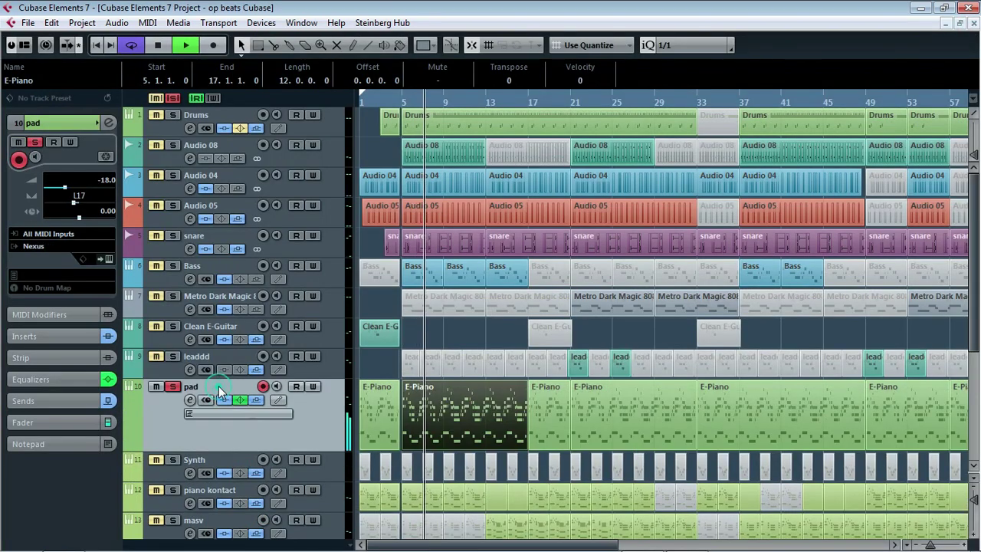
left_click(53, 335)
left_click(57, 189)
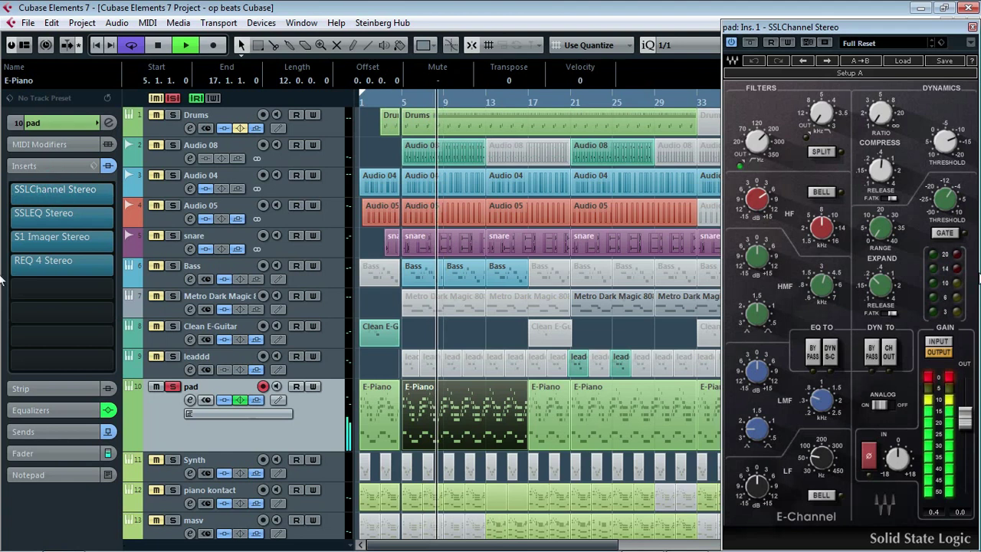
left_click_drag(879, 35, 795, 28)
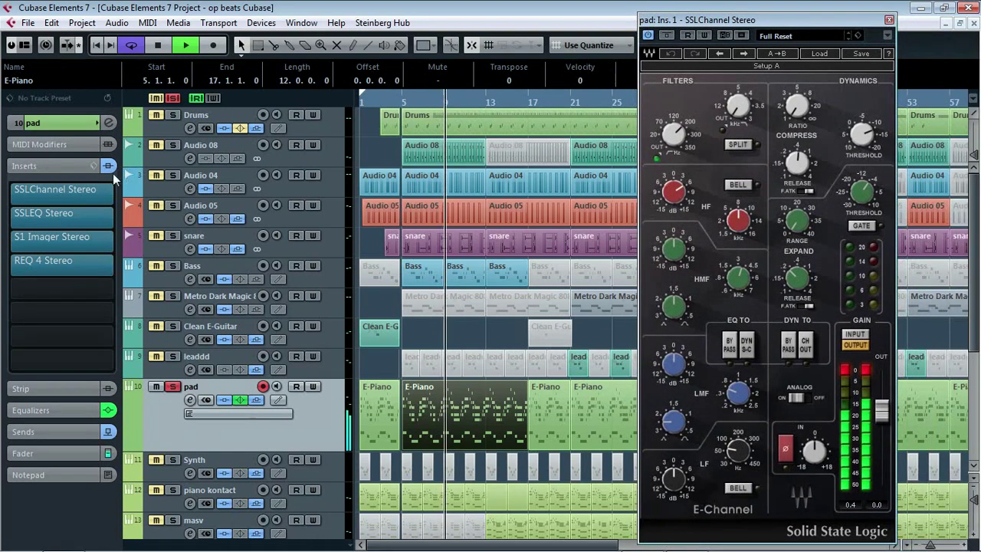
left_click(52, 210)
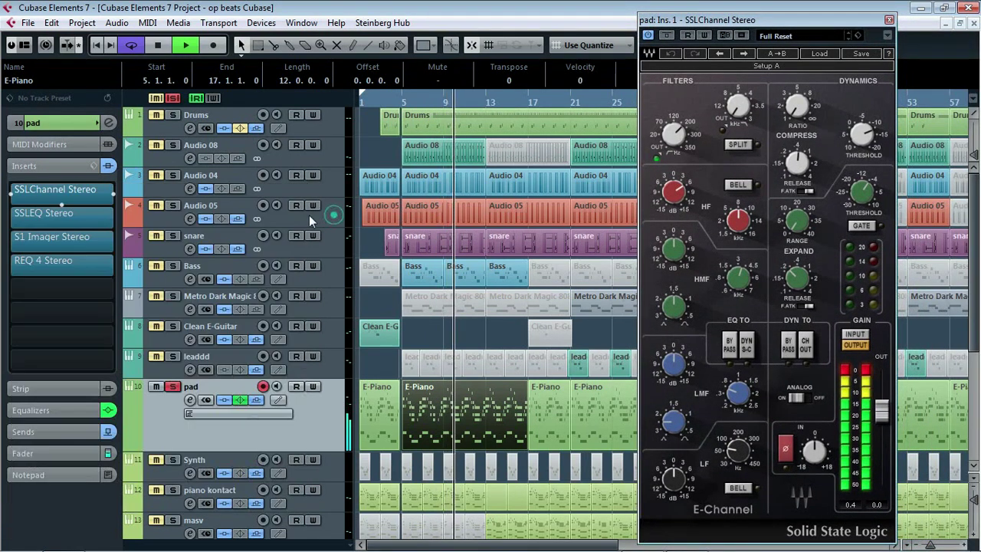
left_click(35, 215)
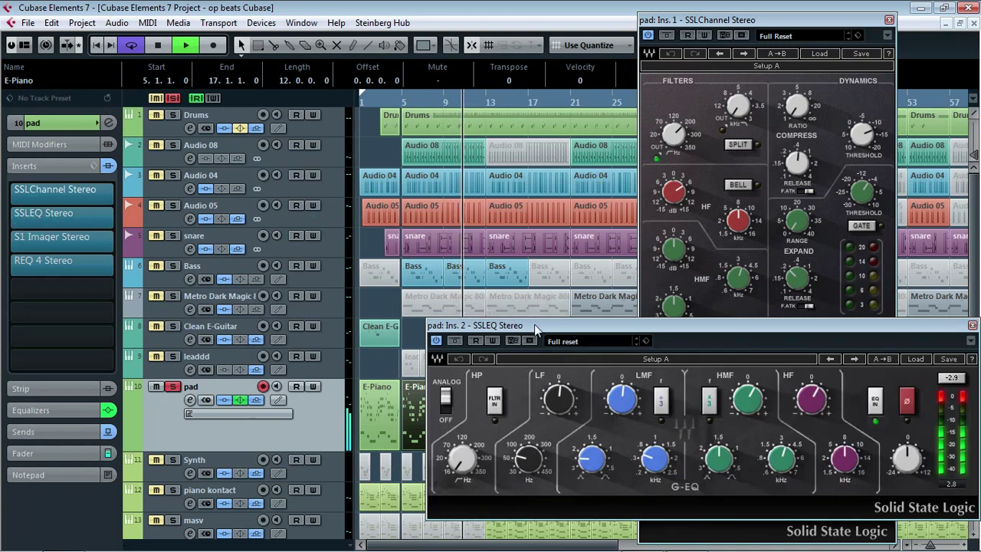
left_click_drag(535, 324, 459, 274)
Step: Bypass the pad track's SSLChannel and SSLEQ inserts during playback and reactivate both to compare the sound
left_click(668, 36)
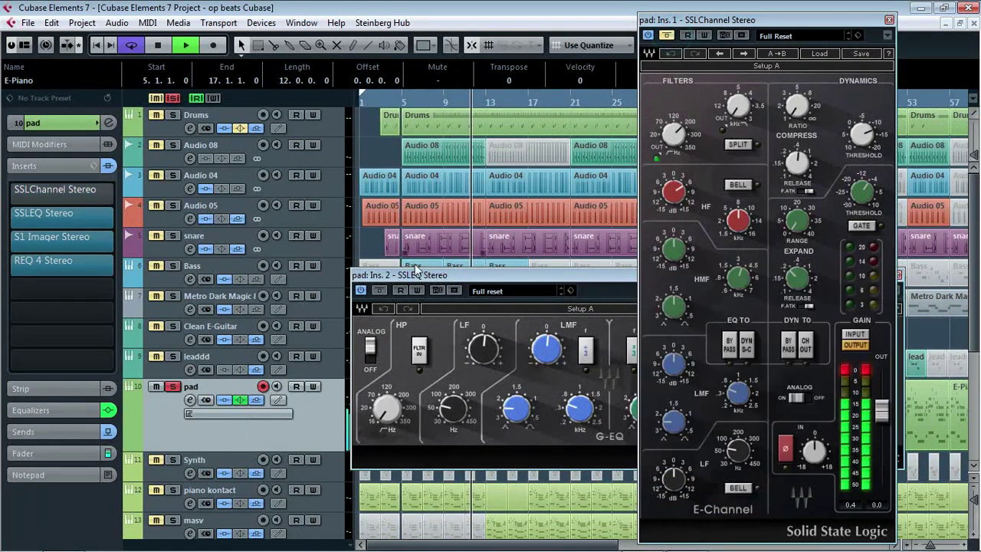
left_click(377, 290)
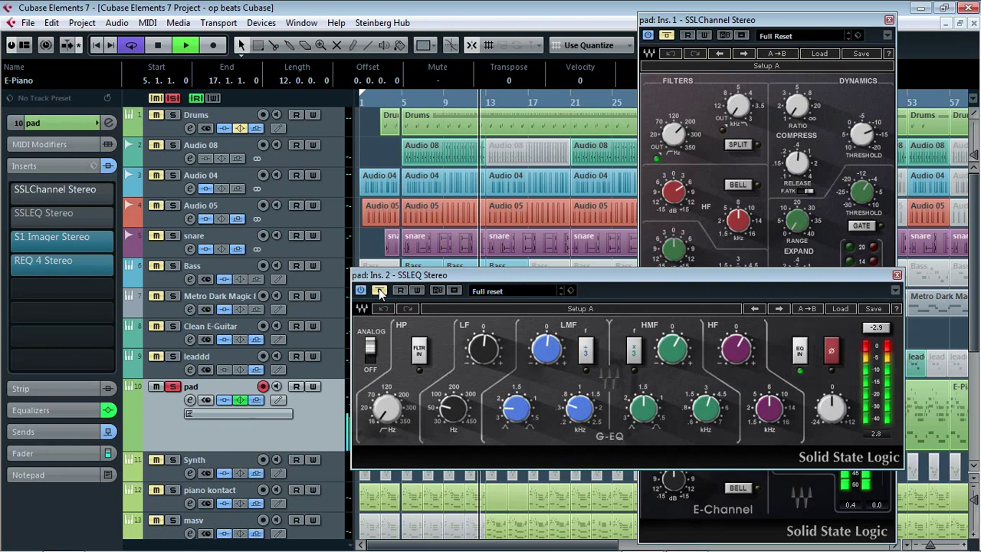
left_click(379, 290)
left_click(666, 35)
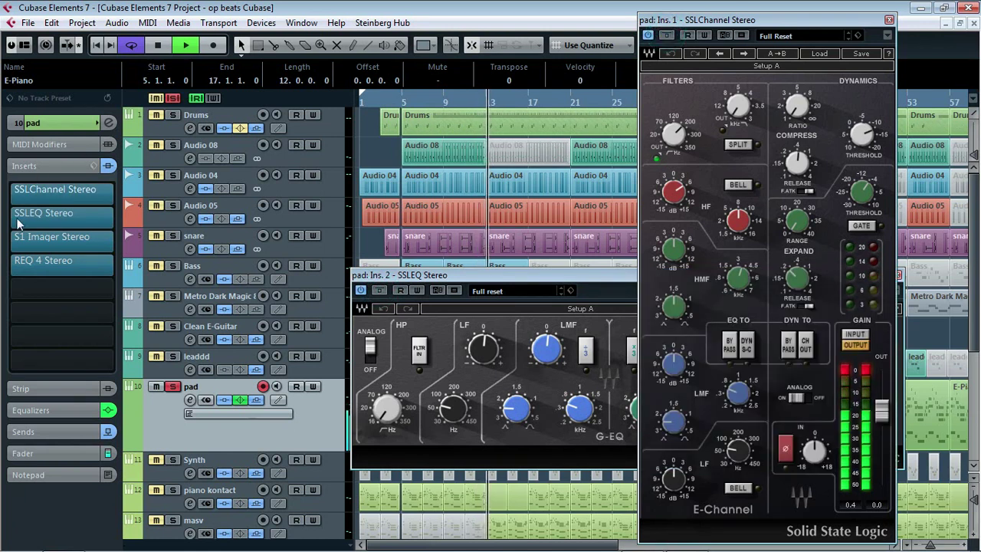
Step: Open the pad track's S1 Imager Stereo and REQ 4 Stereo inserts, bypassing and reactivating each to compare the sound
left_click(36, 239)
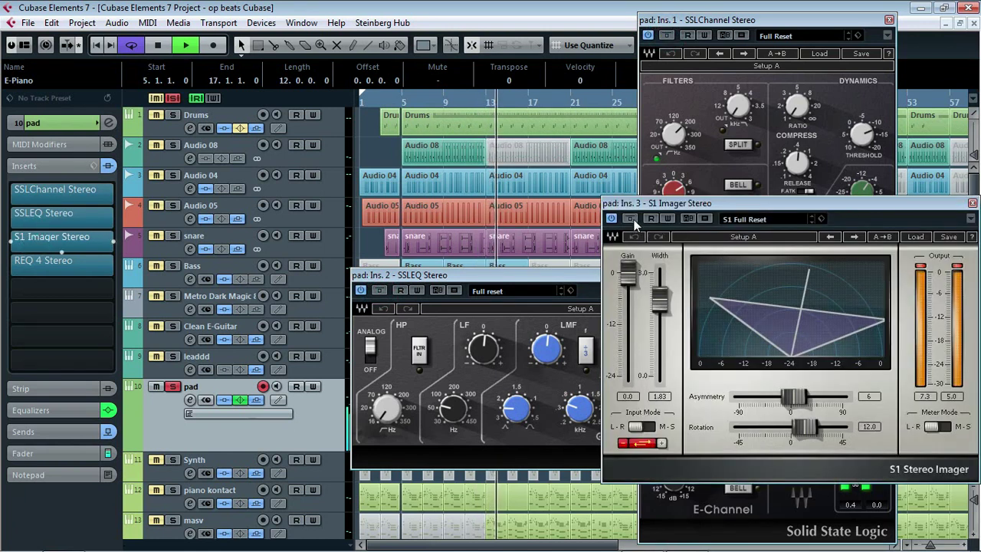
left_click(632, 219)
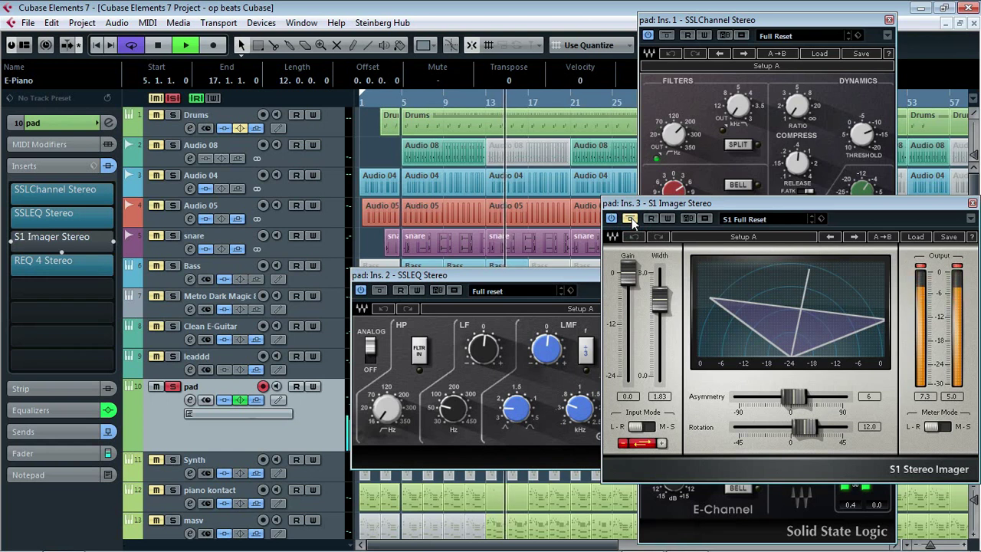
left_click(631, 220)
left_click(81, 263)
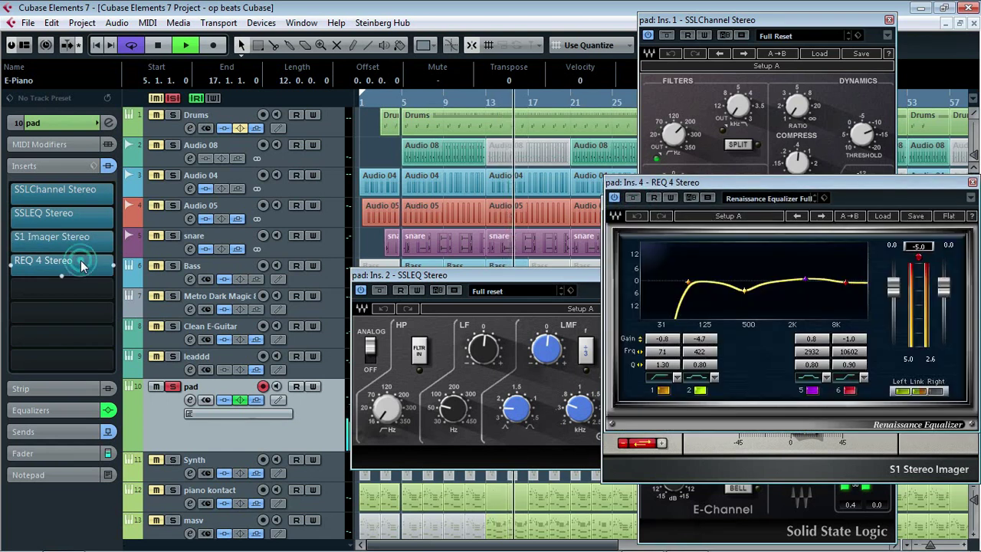
left_click(633, 198)
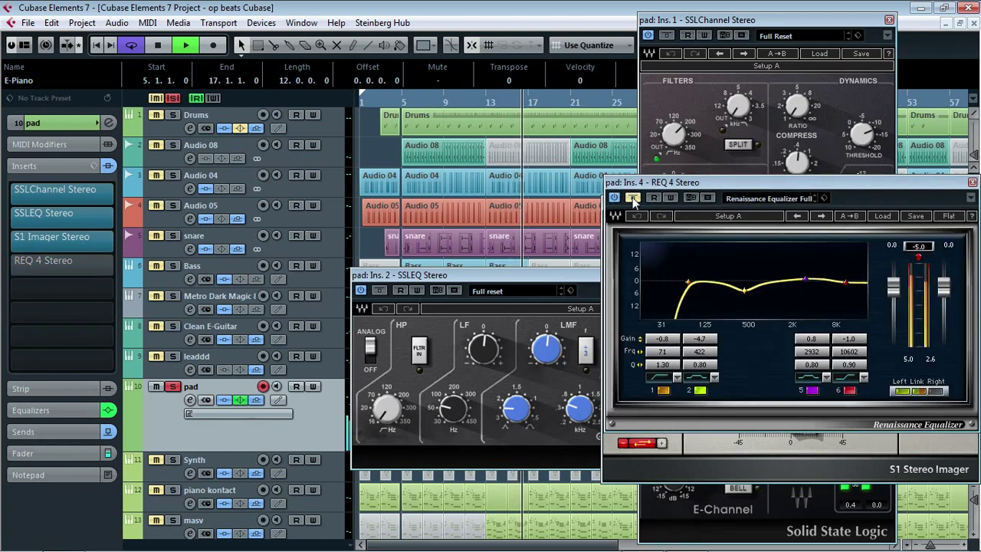
left_click(634, 198)
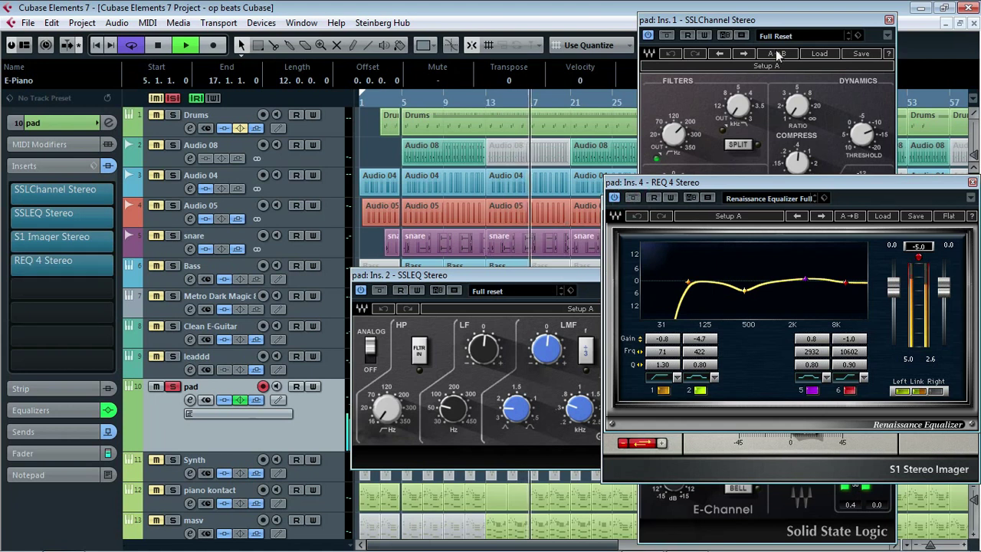
Step: Examine the pad track's channel settings and its Nexus instrument, closing both windows
left_click(108, 121)
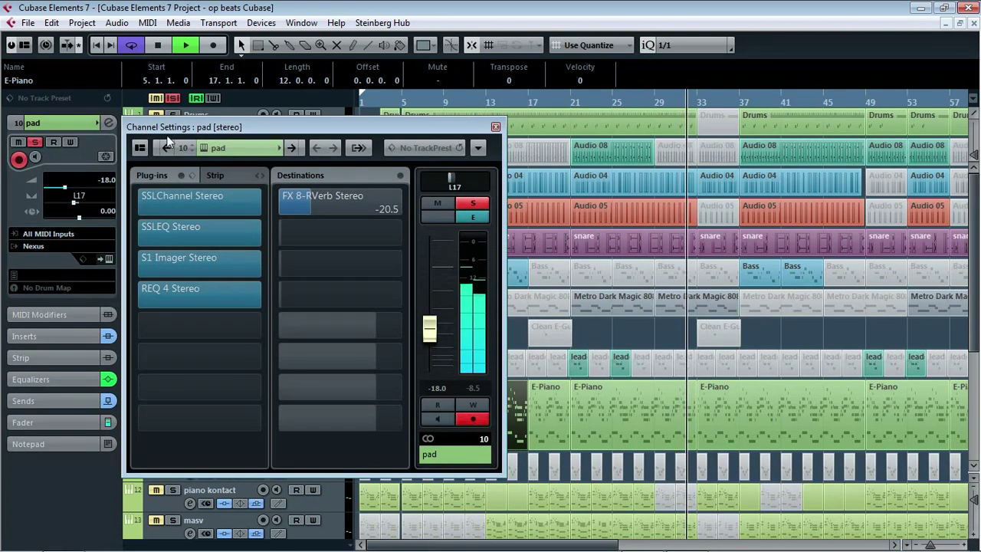
left_click(207, 150)
left_click_drag(458, 184, 269, 187)
left_click(495, 128)
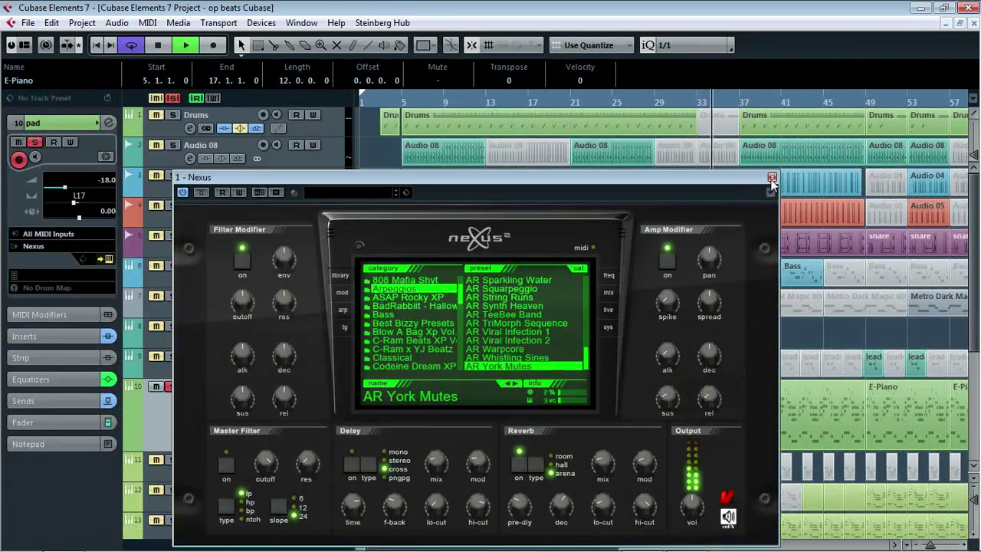
left_click(772, 177)
Step: Play the project from the start with the pad track unsoloed and the piano kontact track soloed and selected
scroll(577, 314, "down", 5)
scroll(480, 310, "up", 3)
left_click(372, 98)
left_click(174, 404)
key("space")
left_click(172, 300)
left_click(220, 401)
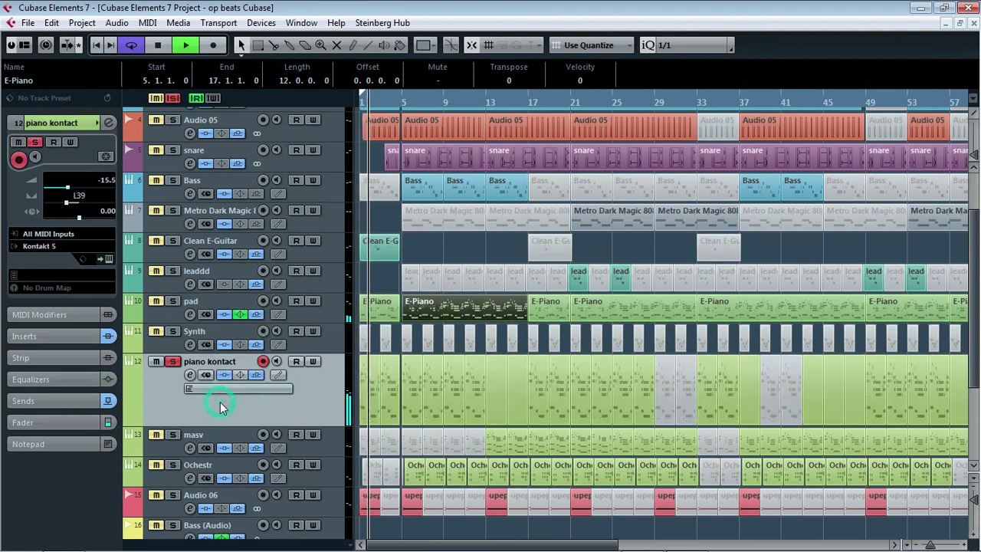
Step: Open the piano kontact track's Kontakt 5 instrument and insert list, bypassing and reactivating all inserts to compare the sound
left_click(106, 260)
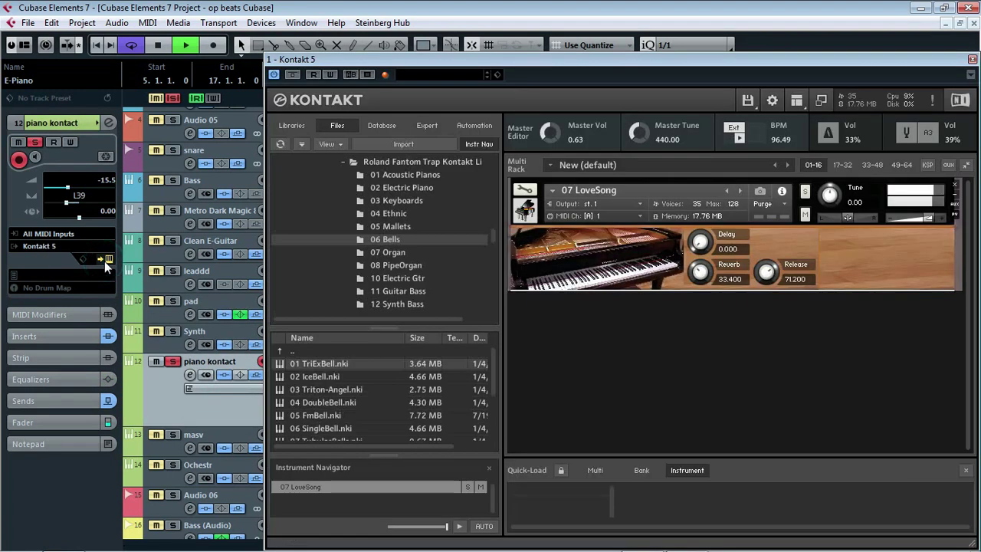
left_click_drag(525, 69, 551, 63)
left_click(48, 336)
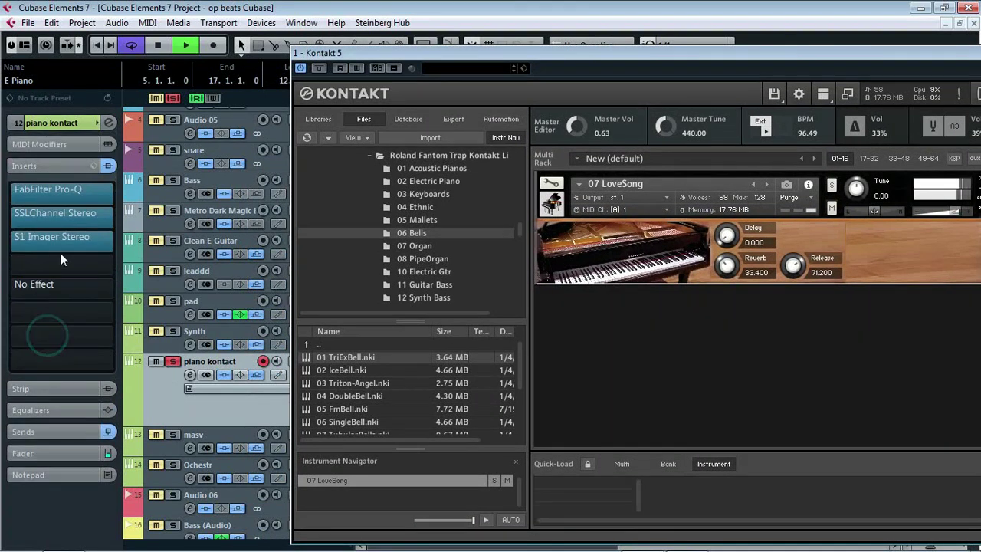
left_click(108, 167)
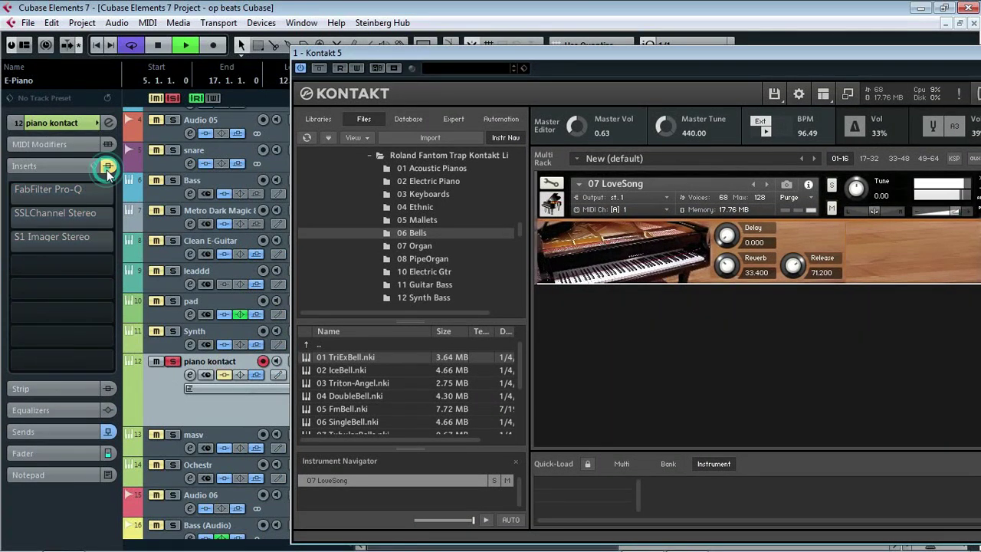
left_click(108, 169)
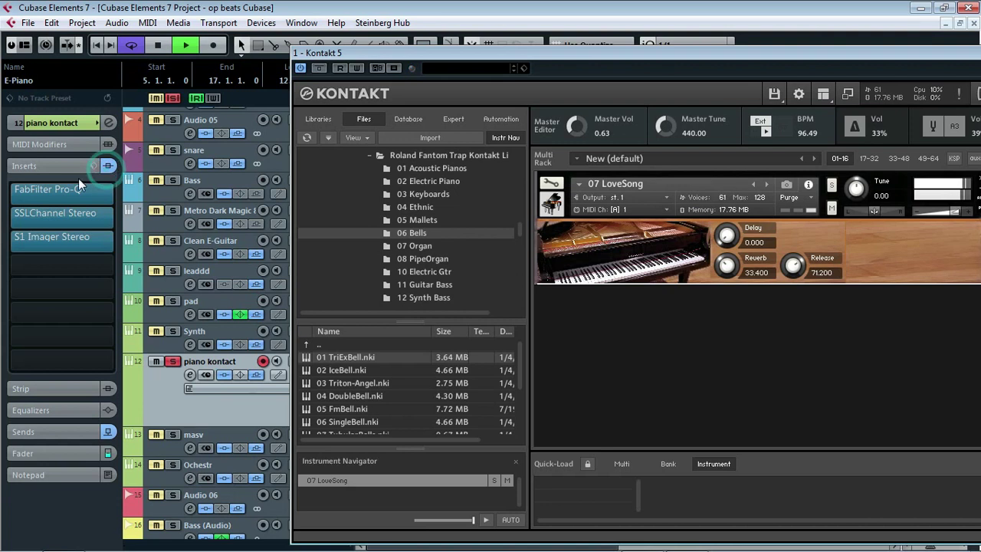
Step: Open the piano kontact track's FabFilter Pro-Q and SSLChannel Stereo inserts, bypassing and reactivating each to compare the sound
left_click(68, 185)
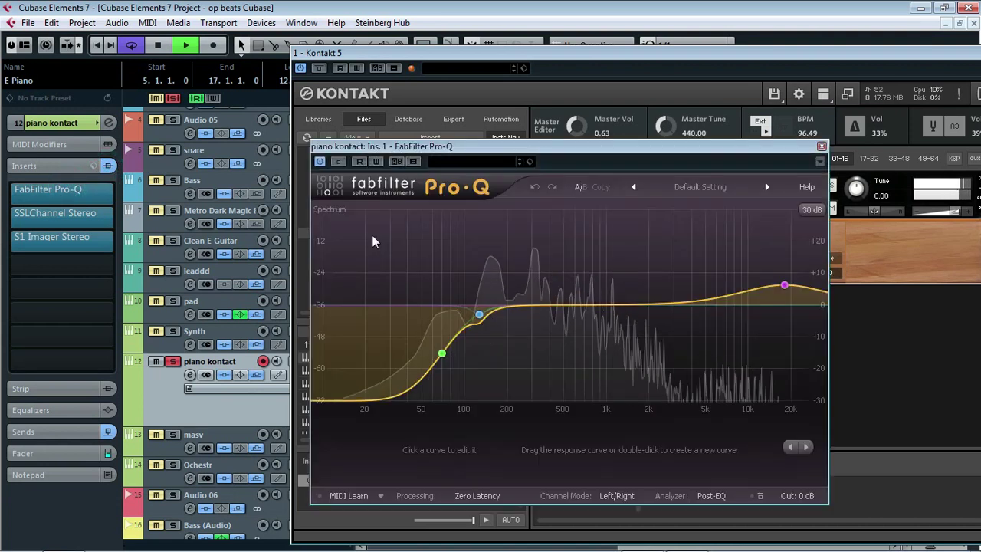
left_click(337, 162)
left_click(338, 162)
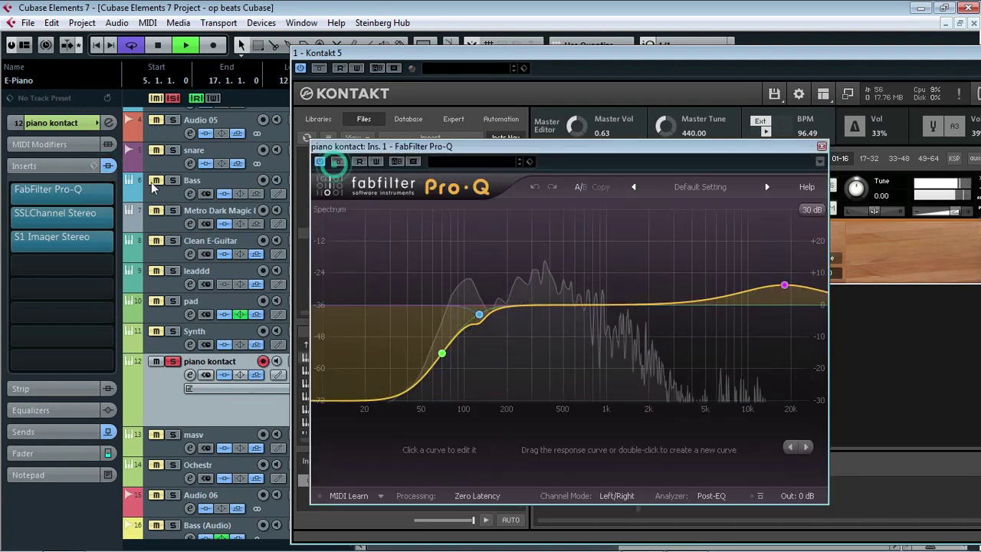
left_click(55, 213)
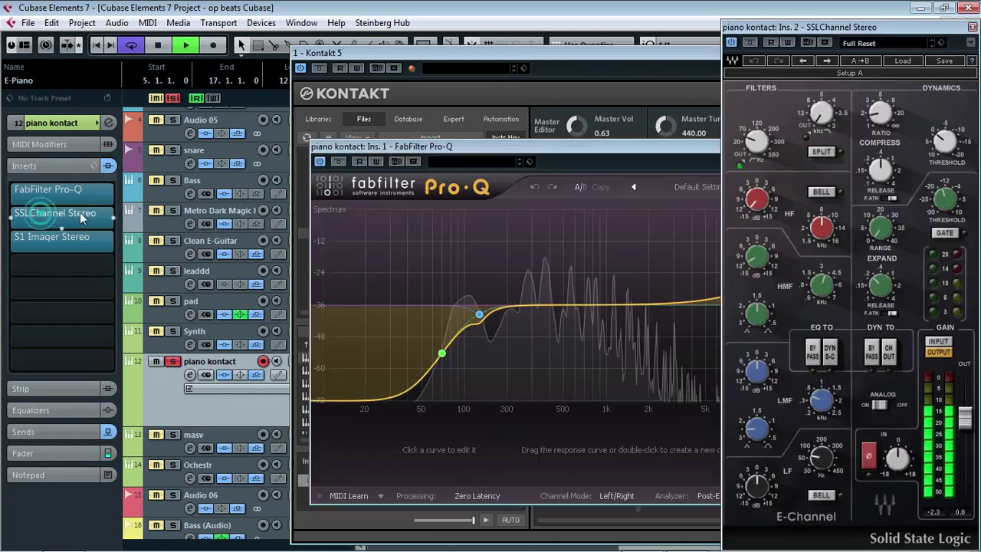
left_click(749, 43)
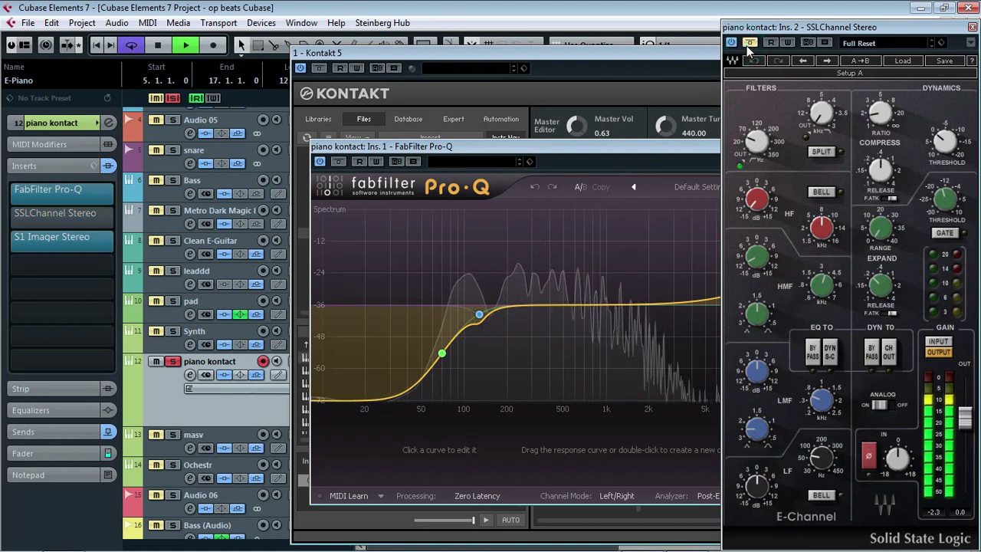
left_click(749, 43)
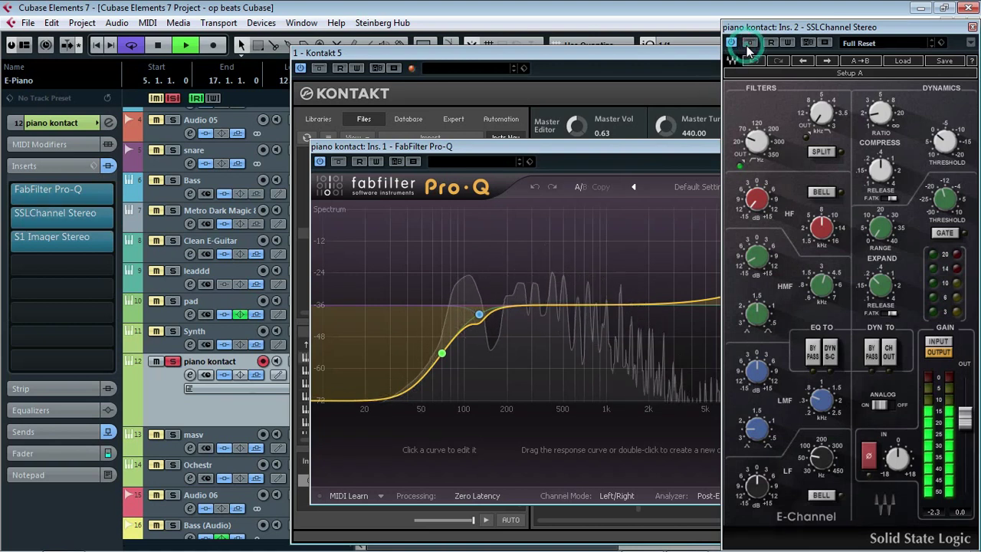
Step: Open the piano kontact track's S1 Imager Stereo insert, bypass and reactivate it for comparison, and move its window aside
left_click(48, 237)
left_click(628, 232)
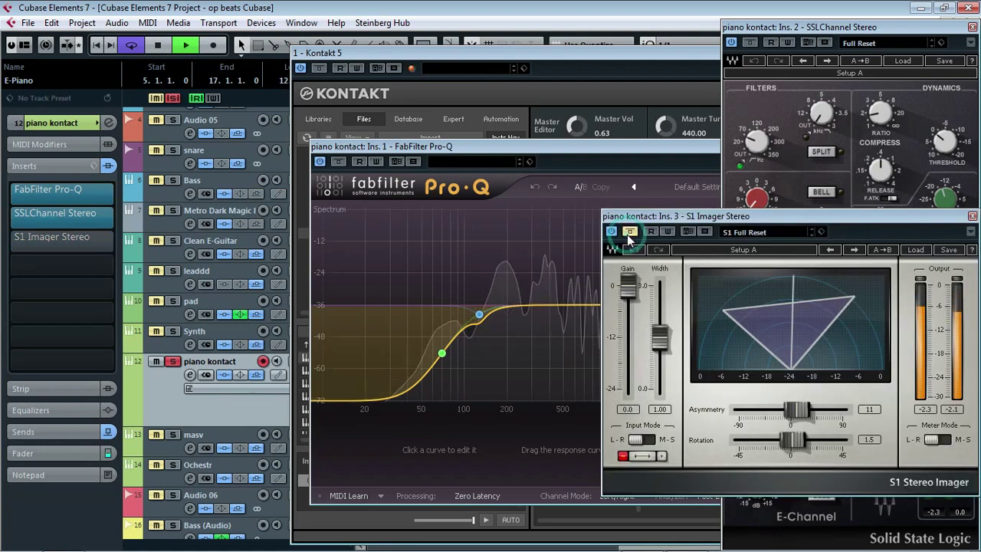
left_click(629, 232)
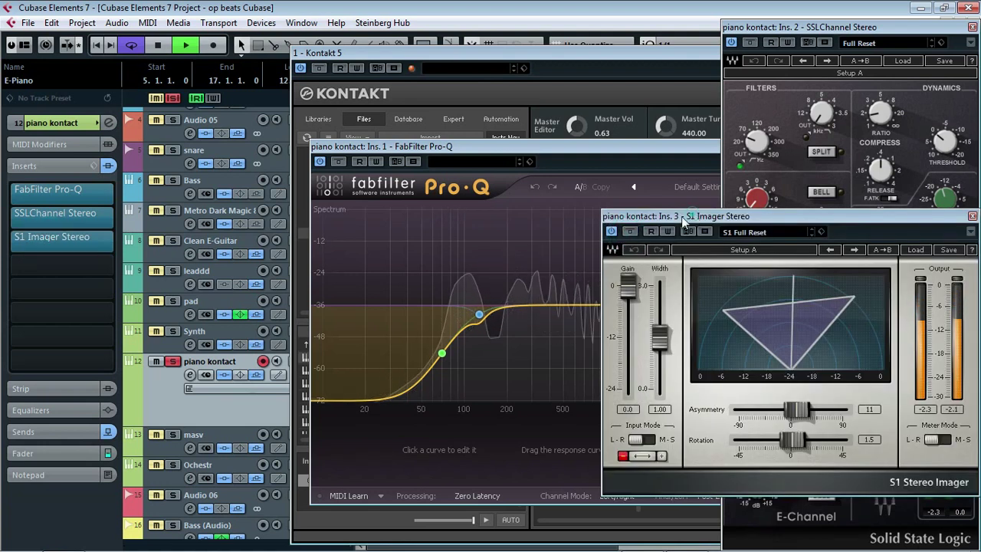
left_click_drag(816, 214, 512, 218)
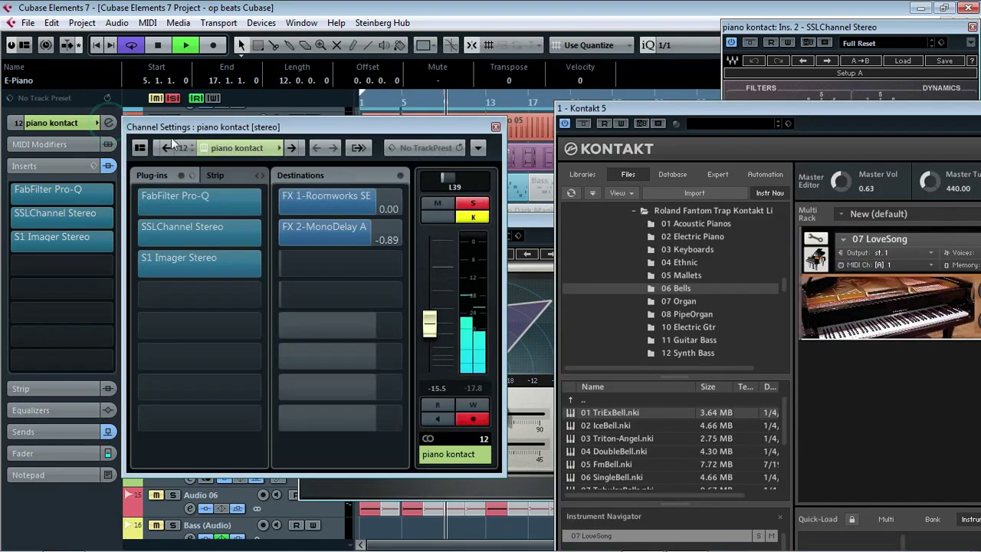
Step: In the piano kontact channel settings, bypass and reactivate the FX 1-Roomworks SE and FX 2-MonoDelay sends, and close the window
left_click(285, 195)
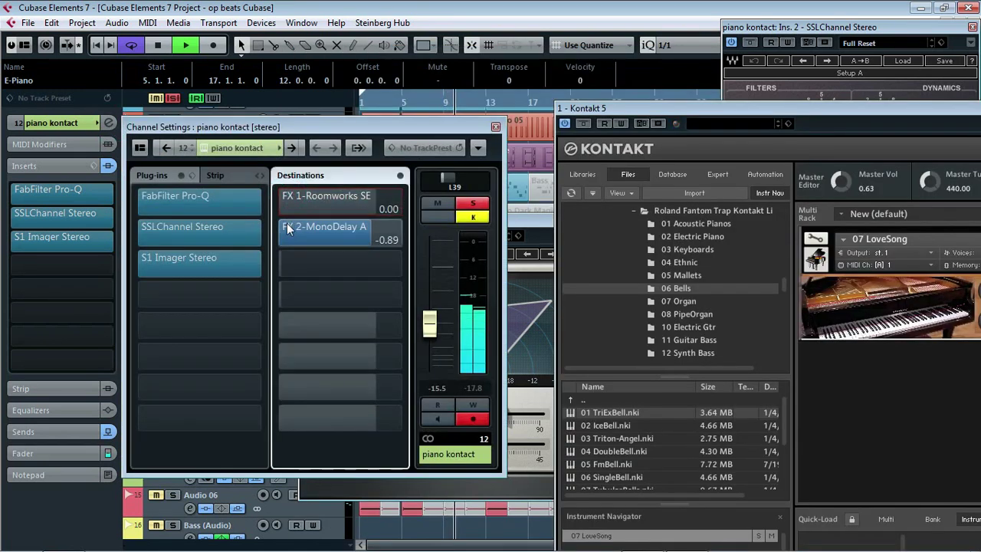
left_click(286, 230)
left_click(286, 230)
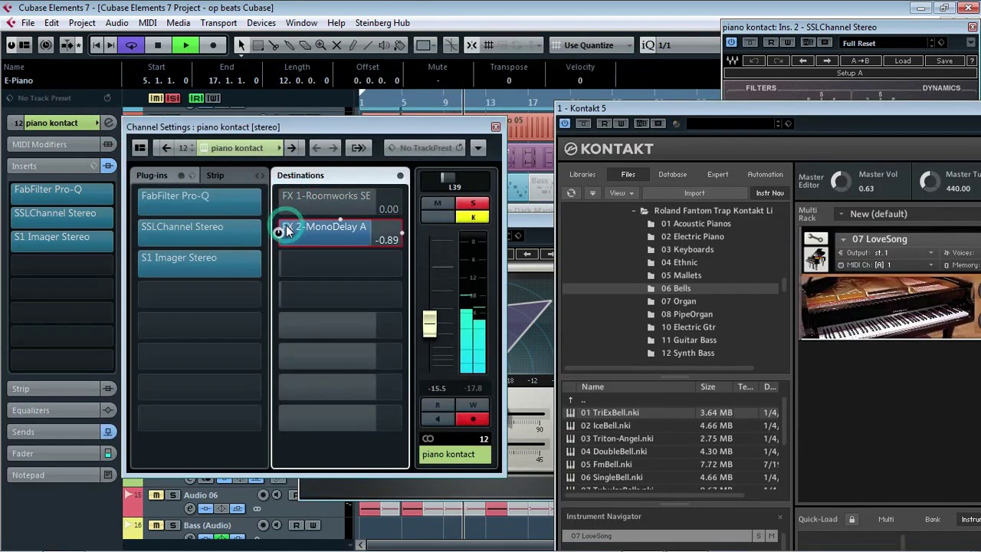
left_click(284, 197)
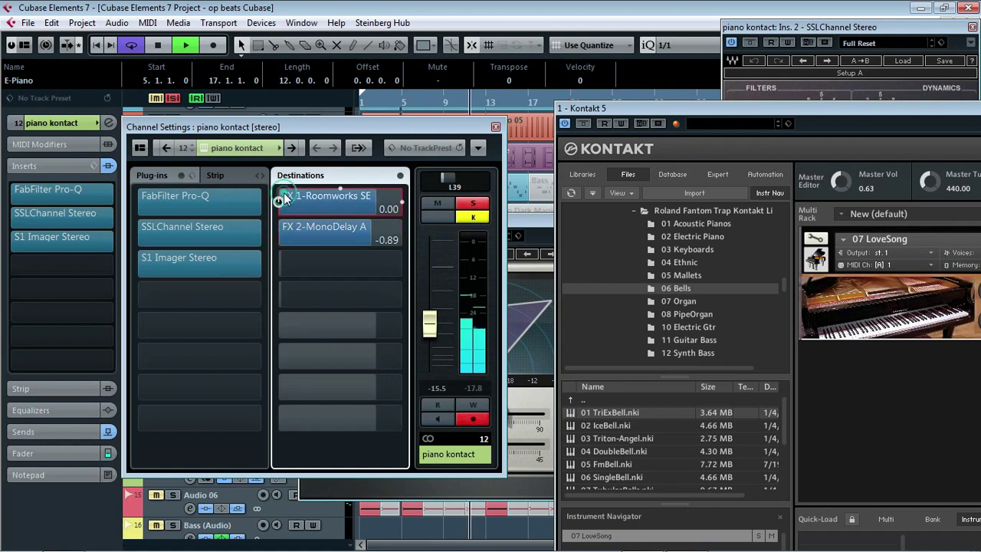
left_click(496, 128)
Step: Close the piano kontact track's S1 Imager plug-in window to uncover the track list
left_click_drag(484, 221, 334, 225)
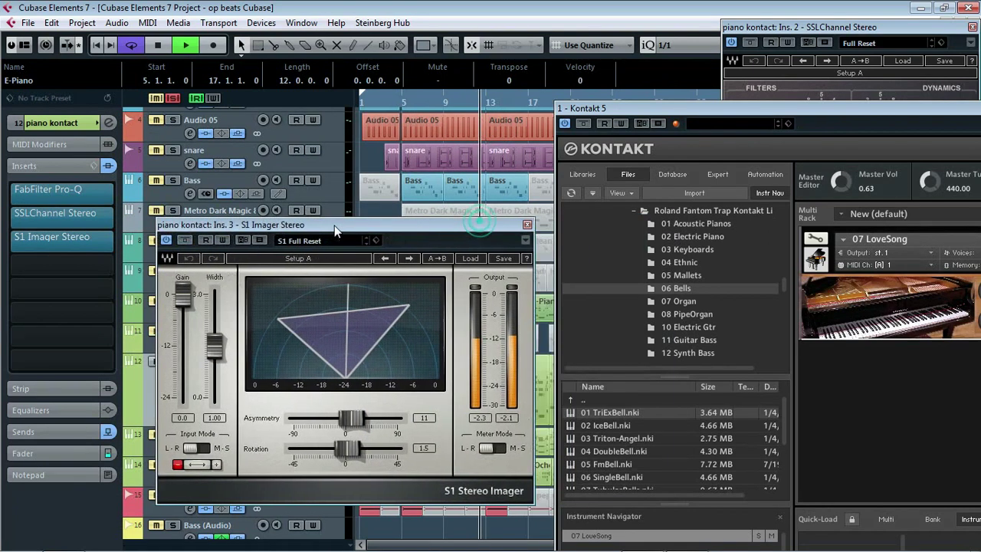
left_click(523, 223)
scroll(393, 391, "down", 3)
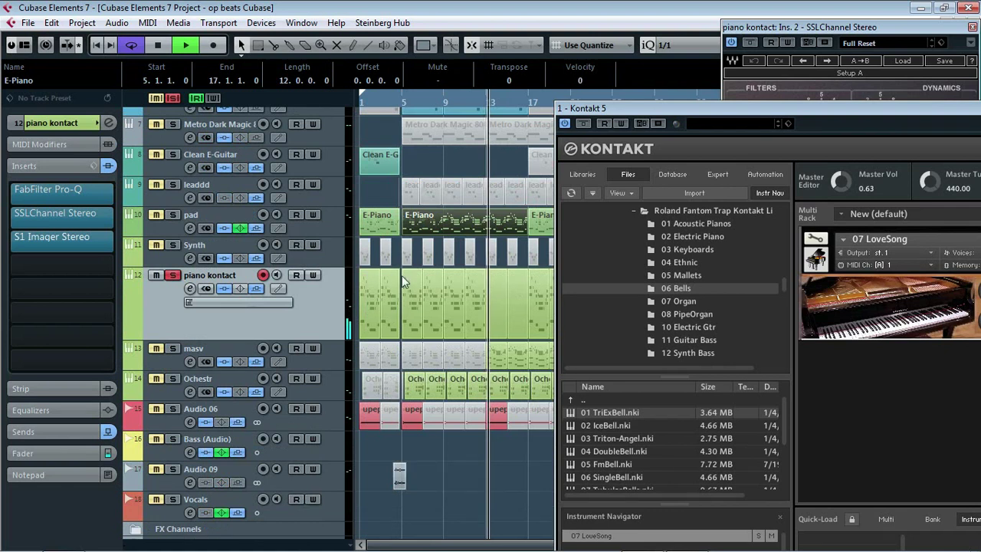
Step: Solo and select the Ochestr track, open its FabFilter Pro-Q insert, and enlarge the track's height
scroll(391, 393, "down", 3)
left_click(323, 302)
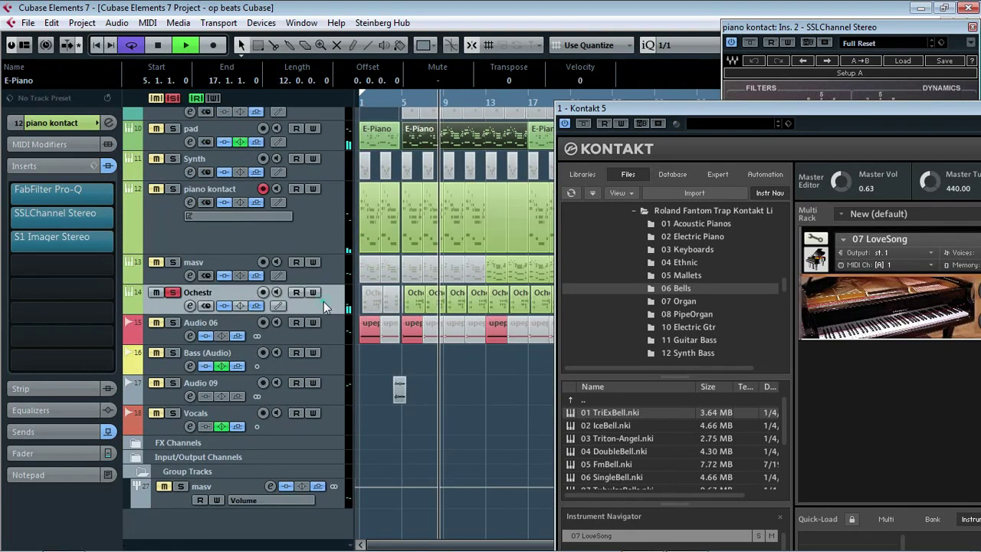
left_click(55, 190)
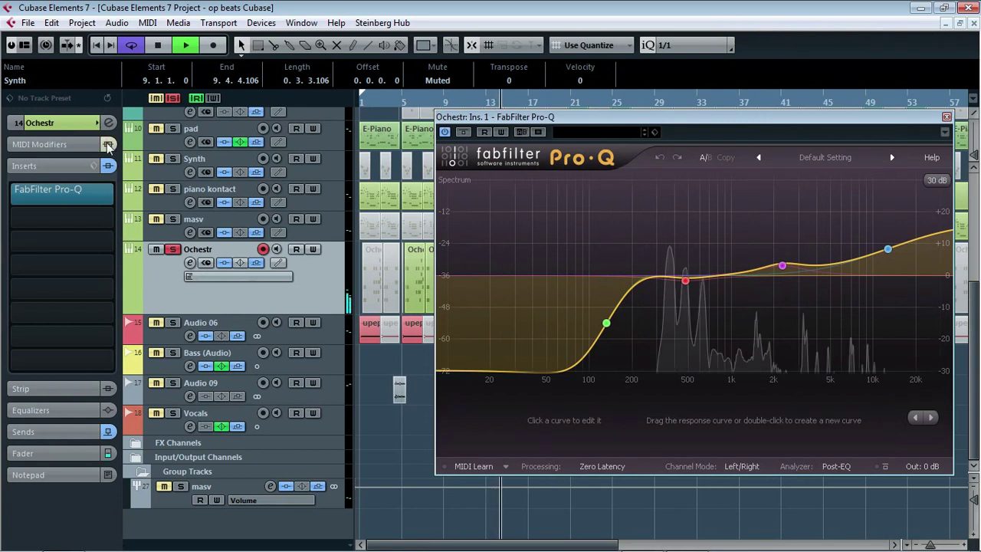
left_click_drag(313, 316, 314, 358)
Step: In the Ochestr channel settings, bypass and reactivate the Roomworks SE, MonoDelay, Doubler4 and H-Delay sends to compare the sound
left_click(189, 264)
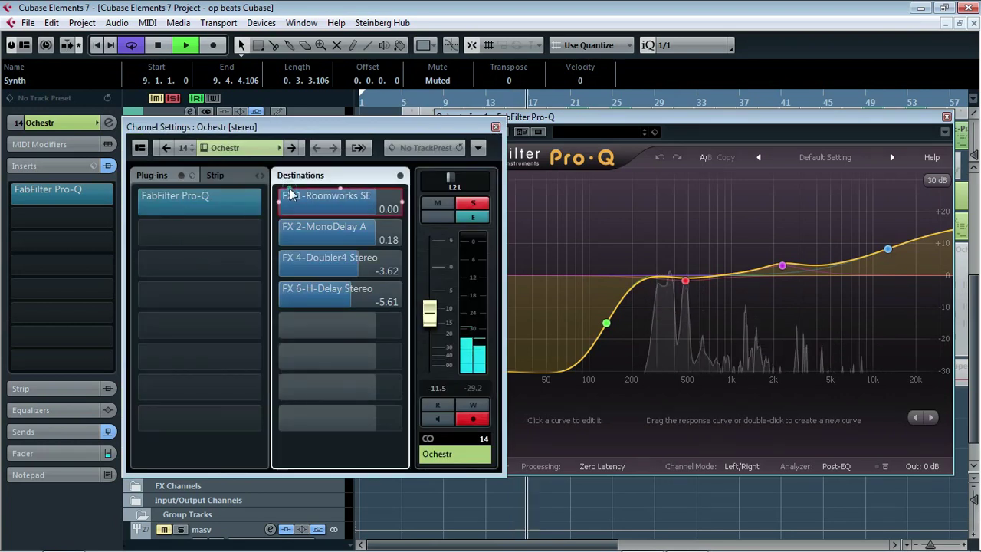
left_click(291, 229)
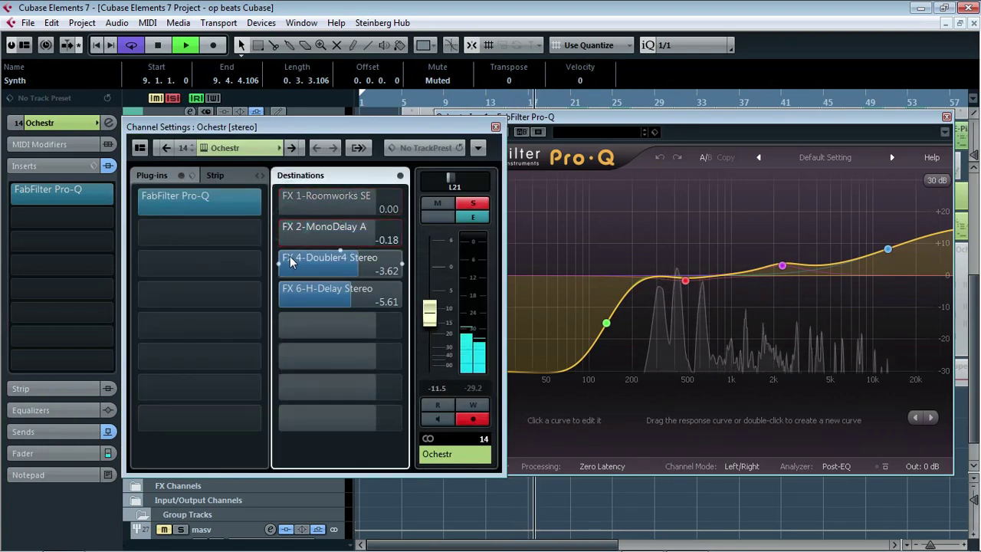
left_click(289, 260)
left_click(292, 290)
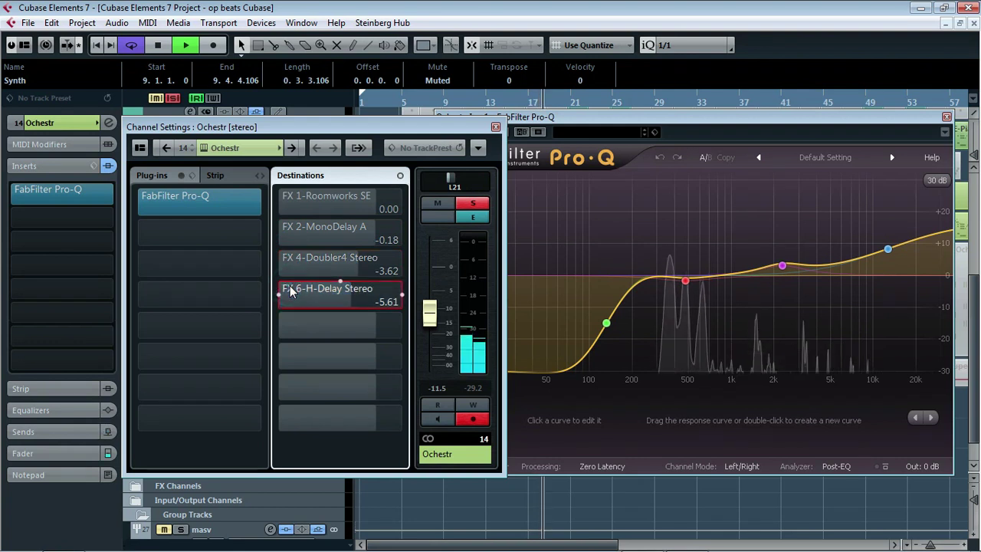
left_click(291, 289)
left_click(290, 257)
left_click(281, 229)
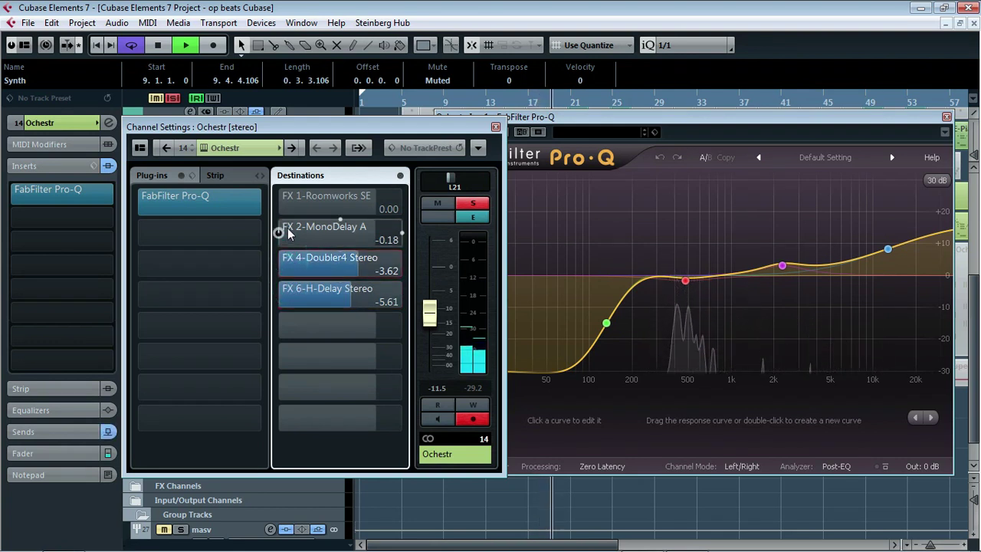
left_click(281, 228)
left_click(280, 197)
left_click(281, 199)
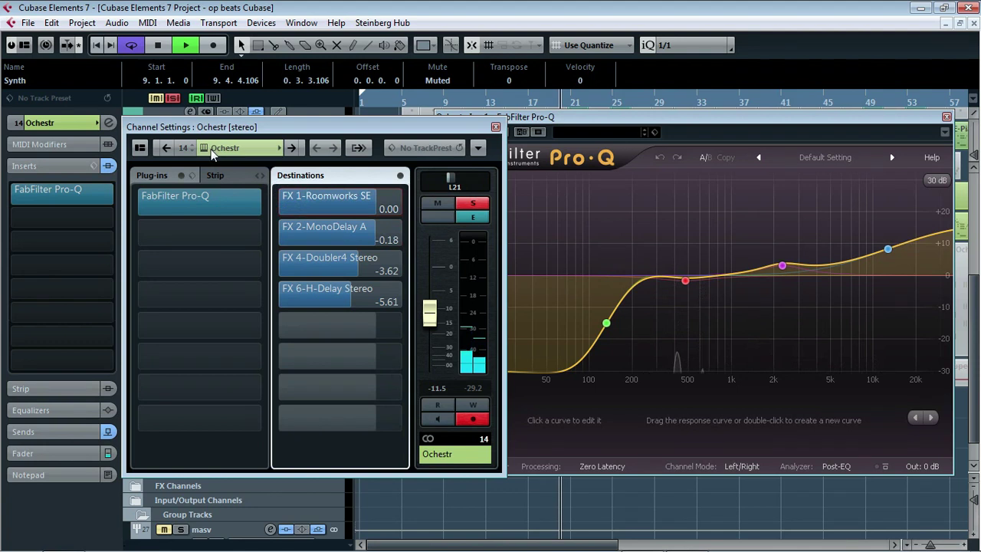
Step: Open the Ochestr track's Orchestral instrument, examine part 1's Bass Marimba in the Tone Finder, and close the open windows
left_click(204, 148)
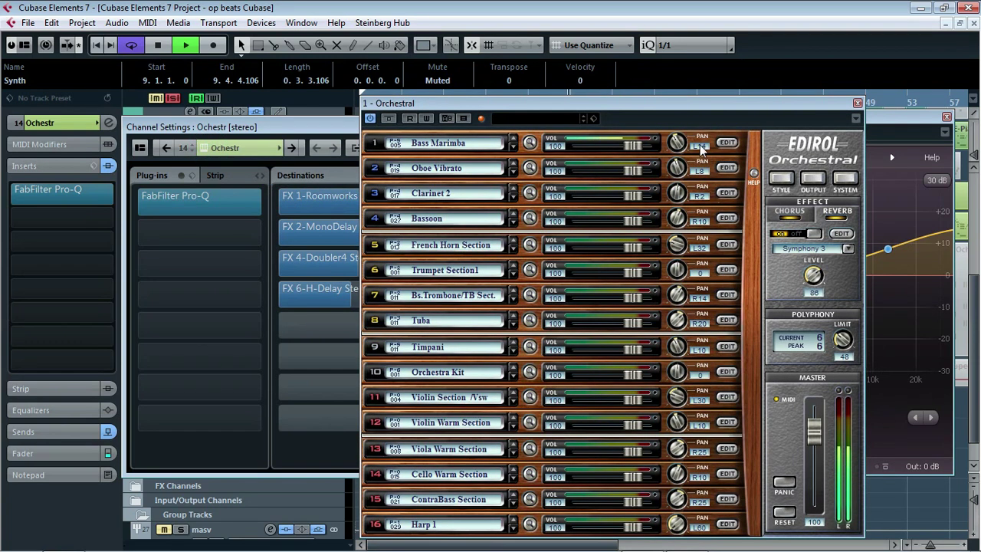
left_click(499, 147)
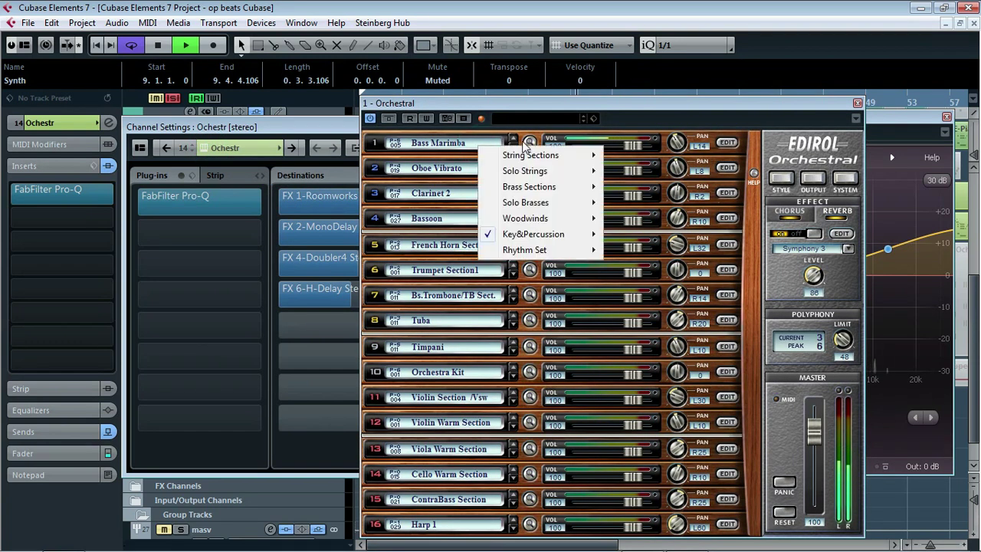
left_click(530, 144)
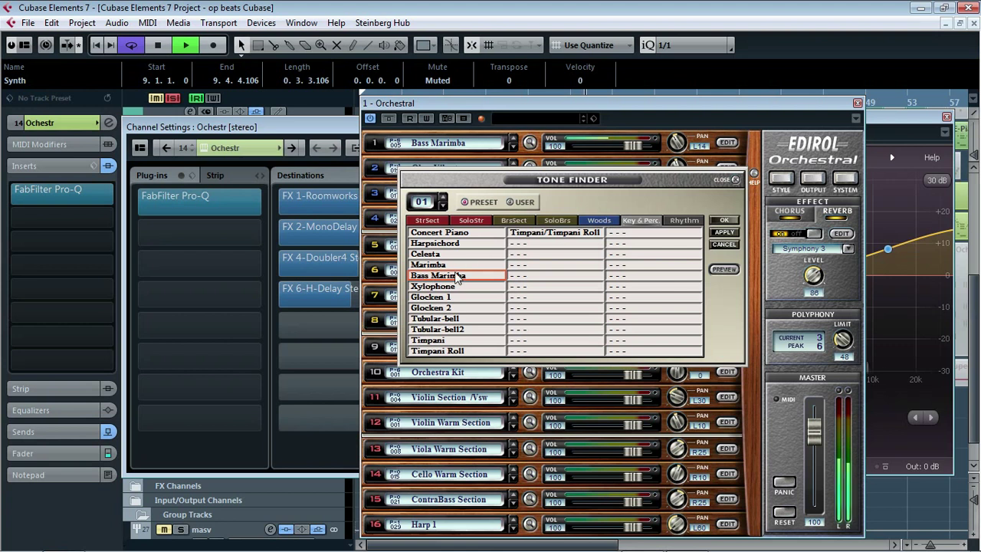
left_click(737, 180)
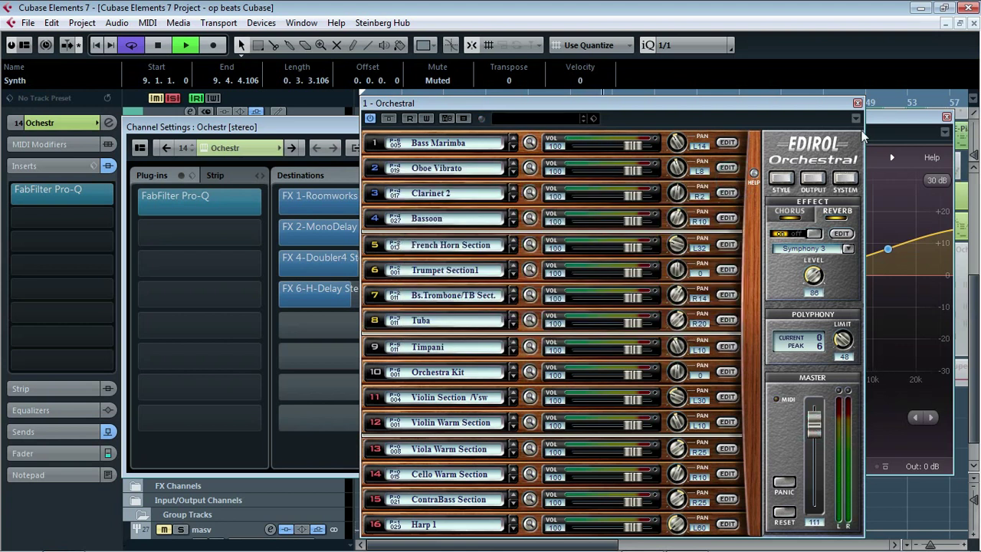
left_click(858, 103)
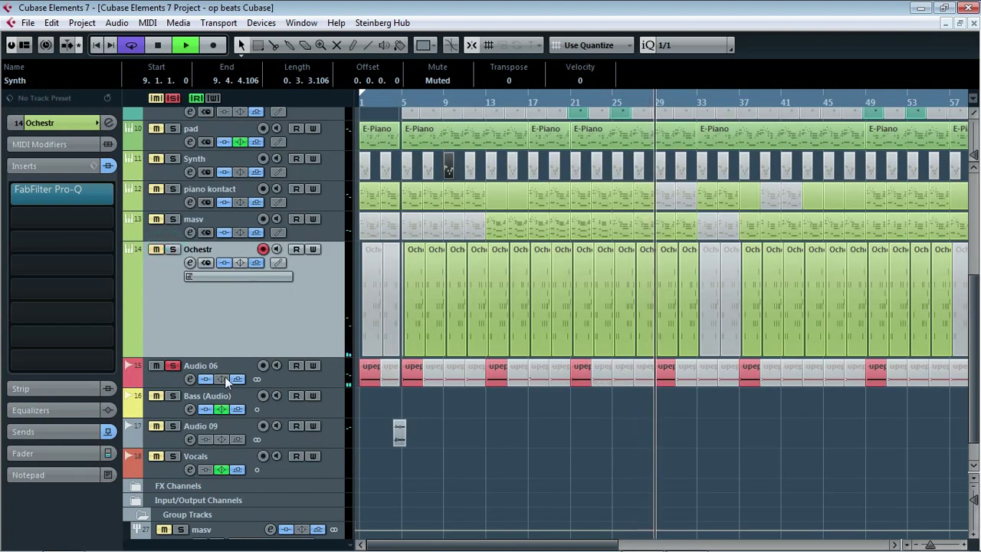
Step: Solo and select the Audio 06 track, bypass and reactivate all its inserts, and open its SSLChannel Stereo and S1 Imager Stereo plug-ins
left_click(314, 386)
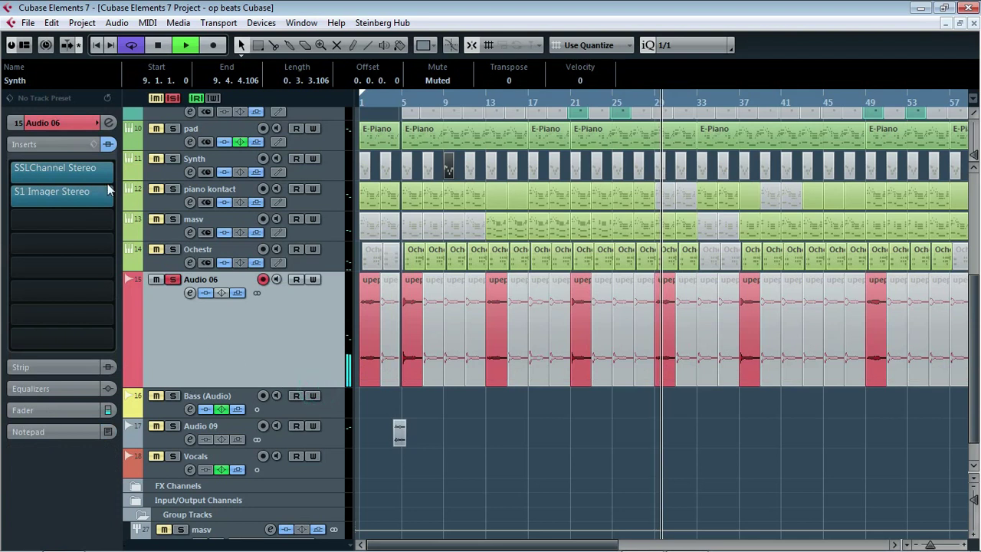
left_click(106, 145)
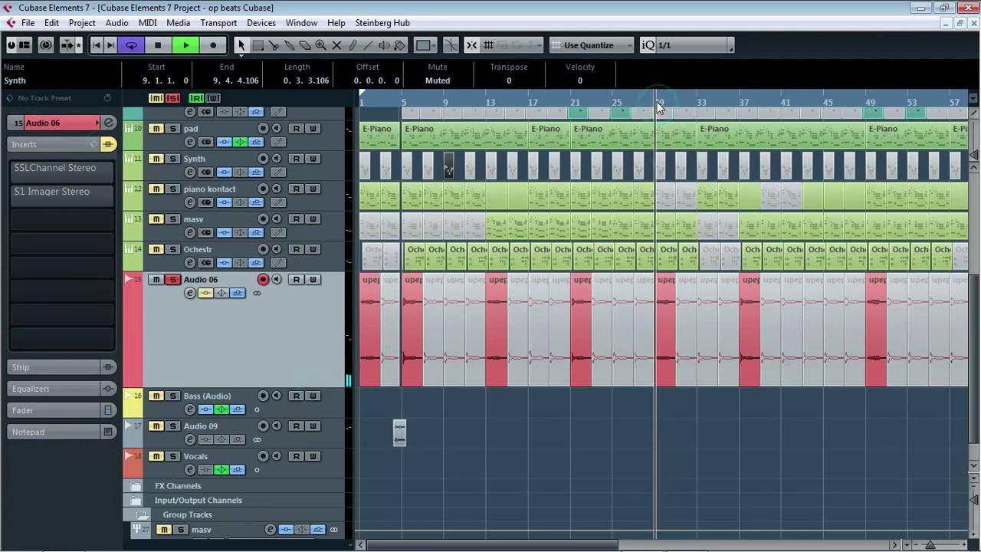
left_click(107, 144)
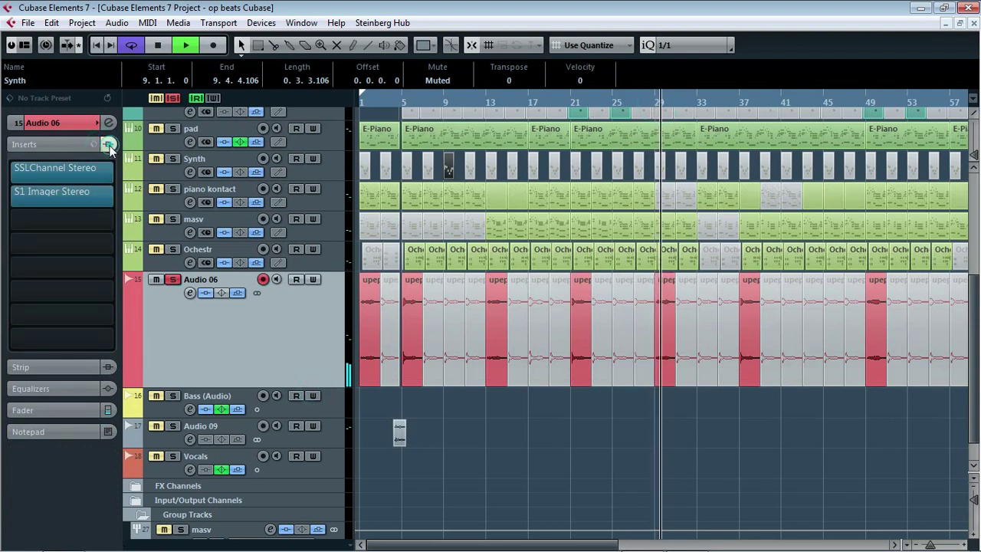
left_click(68, 167)
left_click(48, 194)
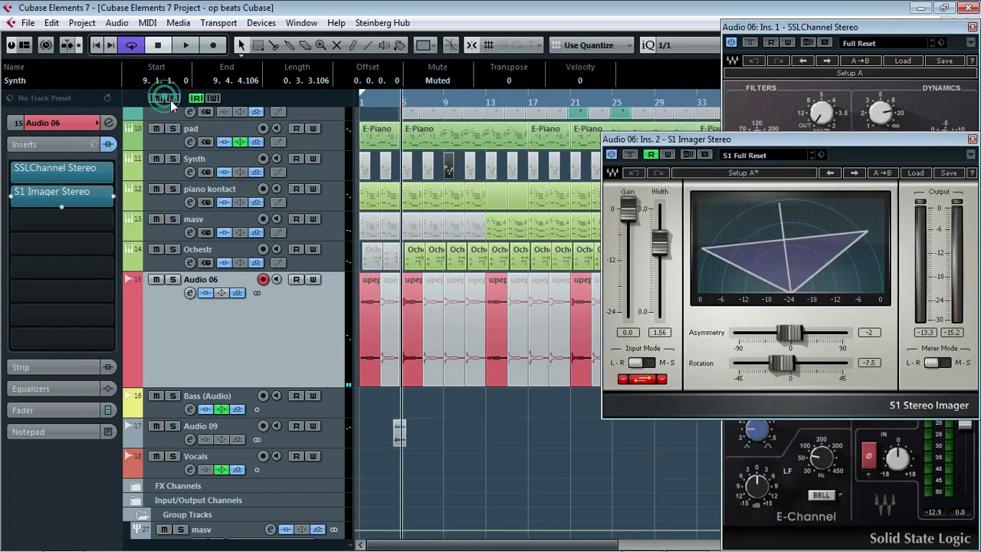
Step: Deactivate all track solos and close Audio 06's S1 Imager and SSLChannel plug-in windows
left_click(171, 100)
left_click_drag(949, 145, 888, 153)
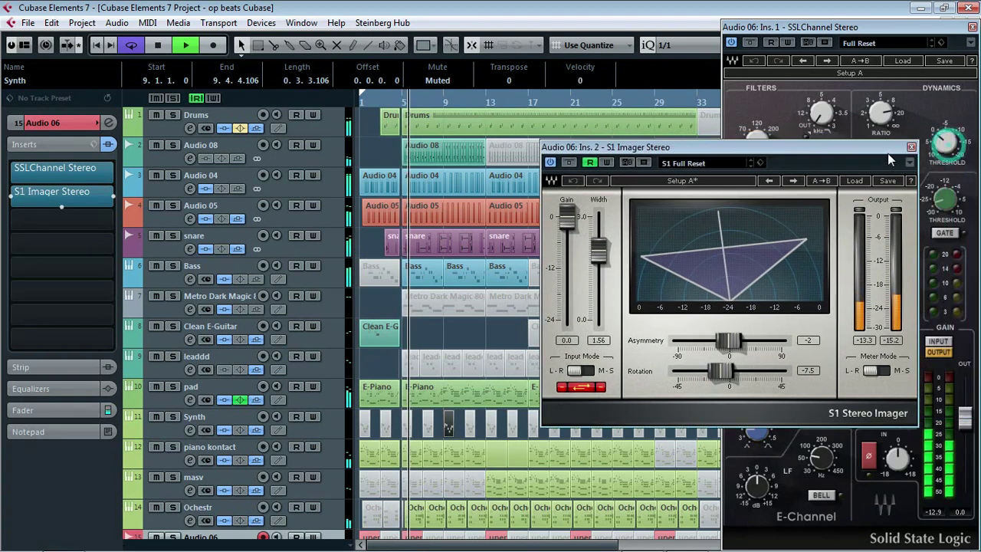
left_click(911, 147)
left_click(972, 27)
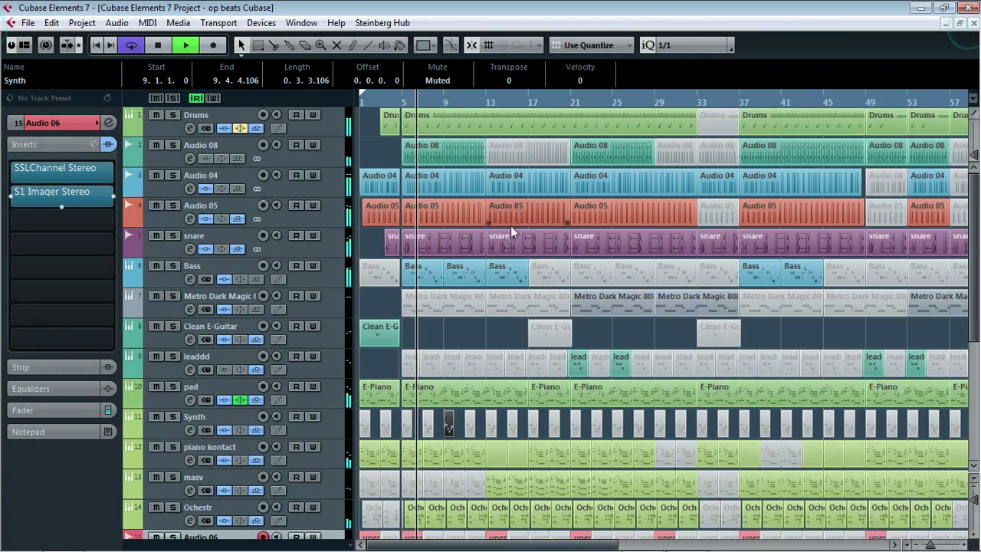
Step: Clear the event selection, play from bar 13, and solo and select the masv track
scroll(511, 225, "down", 6)
scroll(420, 303, "up", 2)
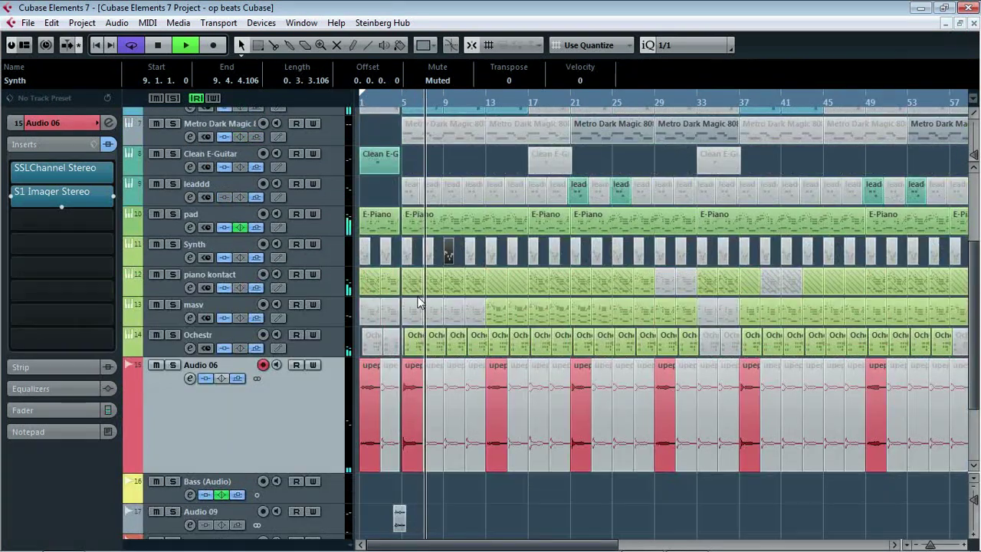
left_click(460, 249)
scroll(460, 249, "up", 3)
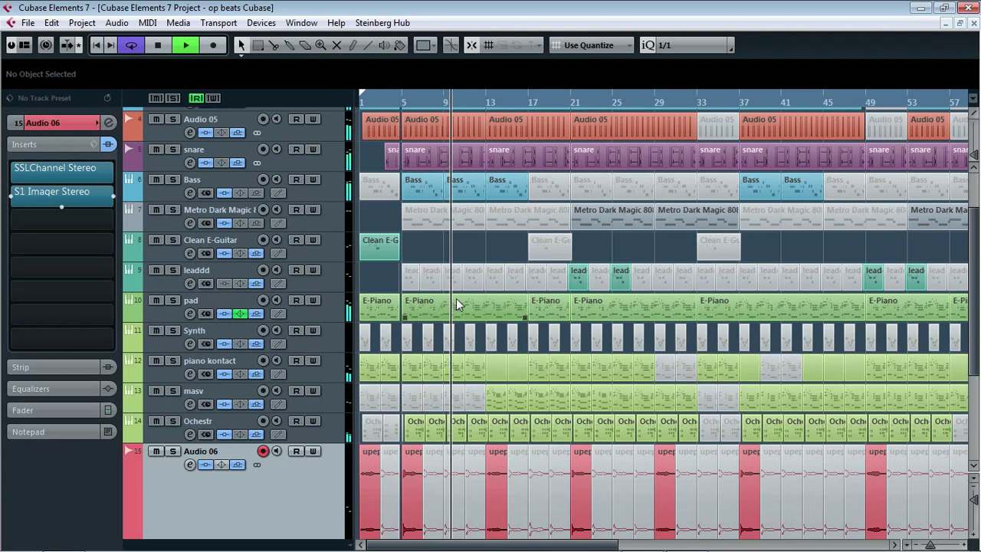
left_click(488, 103)
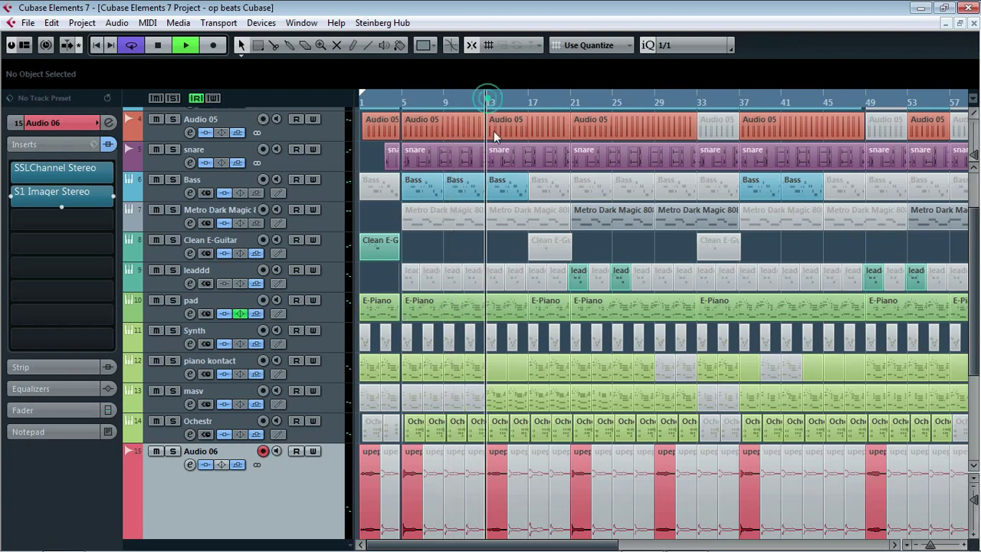
left_click(172, 391)
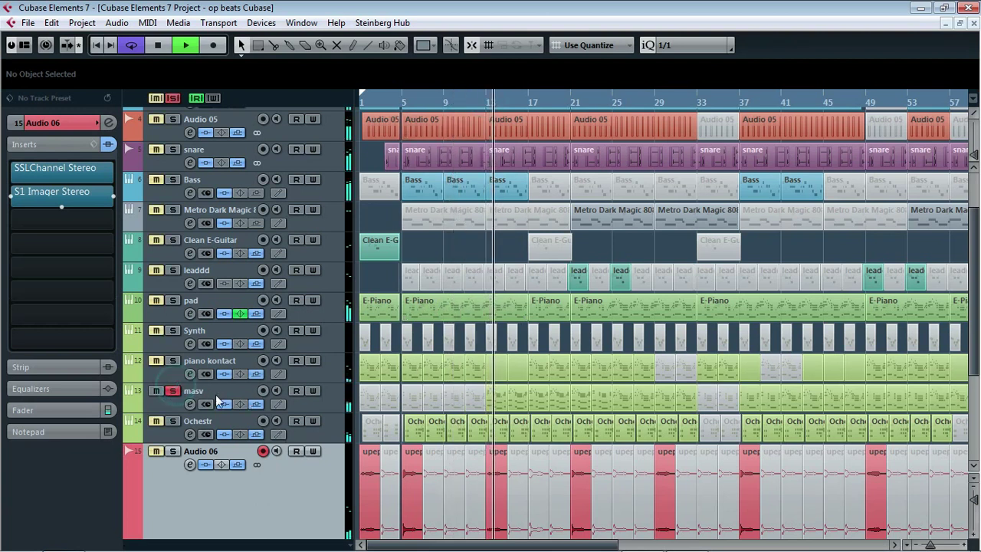
left_click(321, 403)
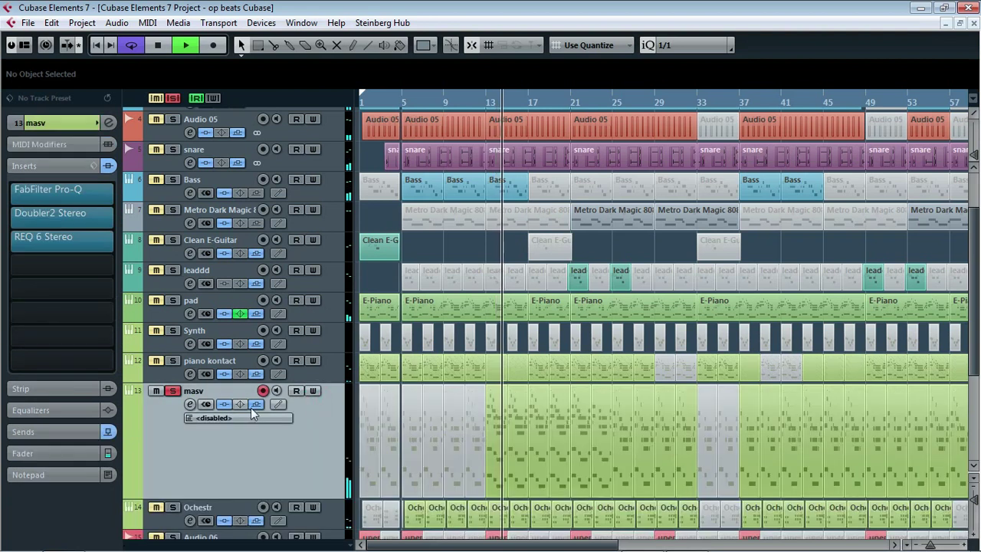
Step: Open the masv track's channel settings and its Massive instrument, and move the synth window clear of the inserts
left_click(73, 164)
left_click(74, 164)
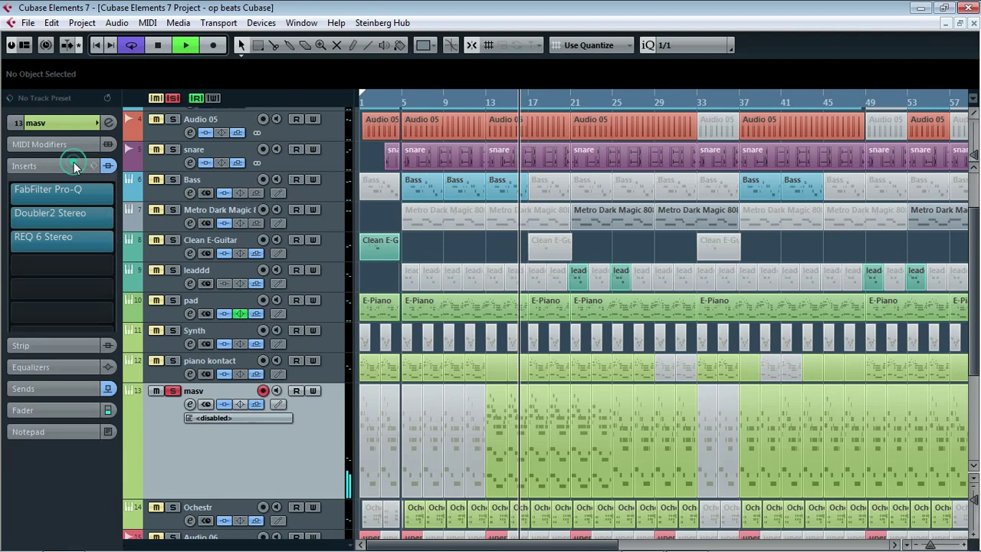
left_click(110, 122)
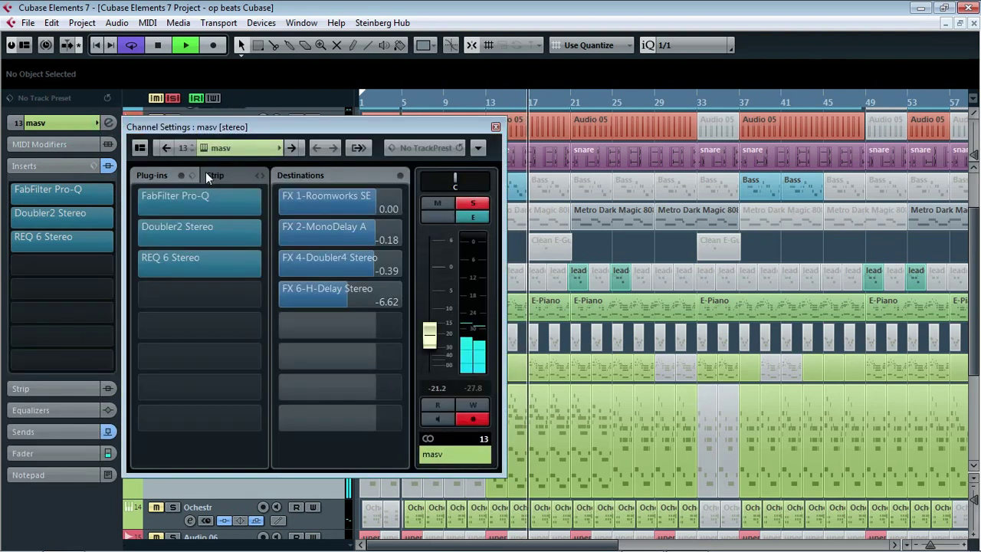
left_click(203, 150)
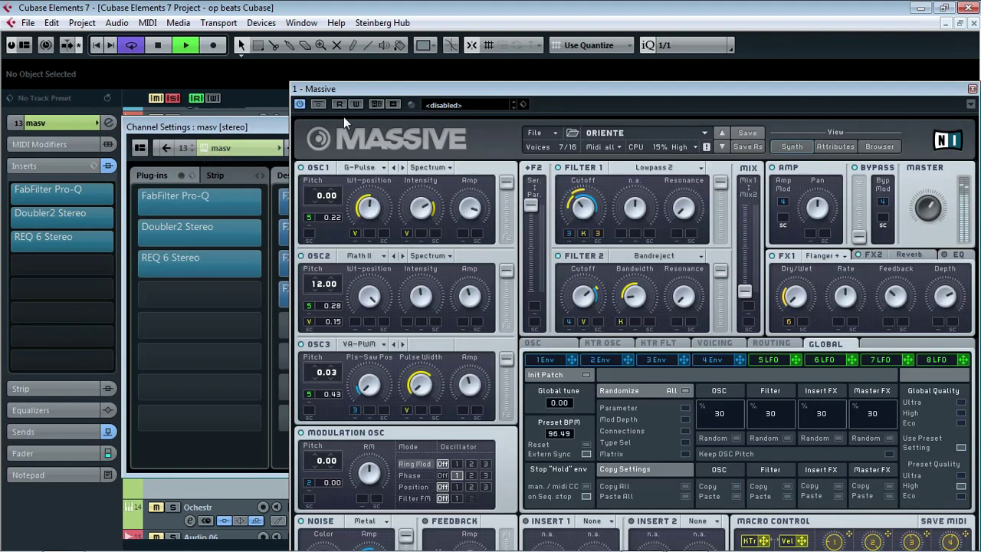
left_click_drag(356, 91, 417, 86)
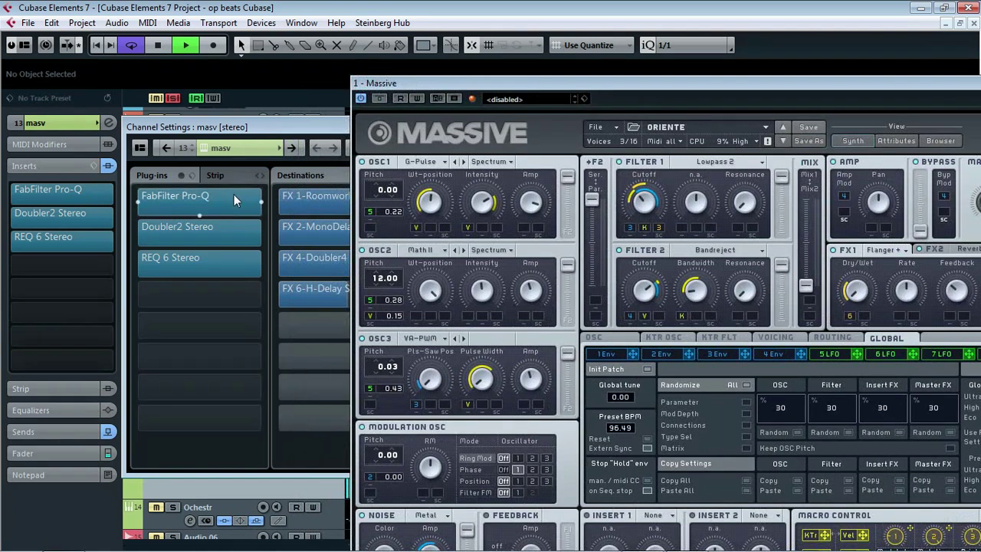
Step: Bypass and reactivate the masv track's FabFilter Pro-Q and REQ 6 Stereo inserts in turn, with the REQ 6 window open, to compare the sound
left_click(147, 198)
left_click(145, 198)
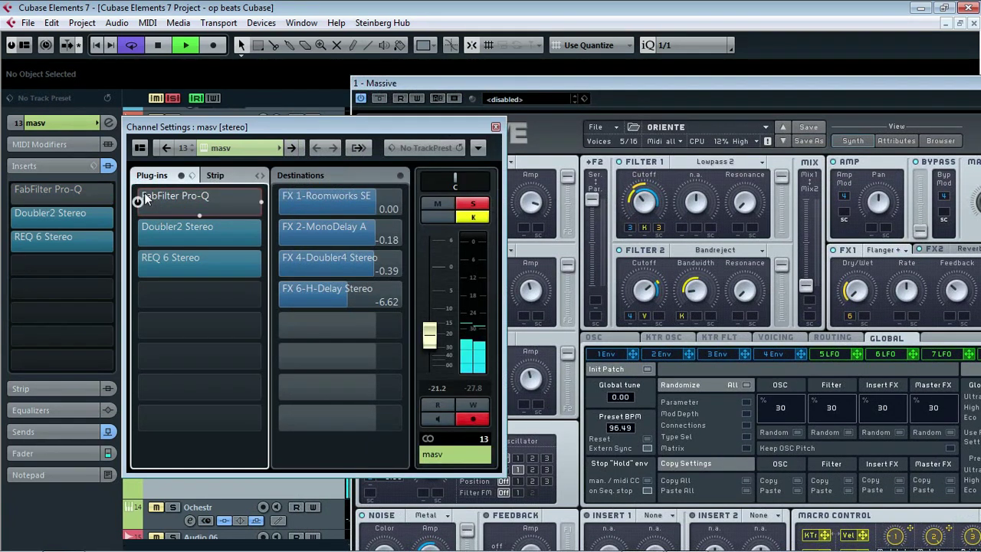
left_click(144, 196)
left_click(166, 265)
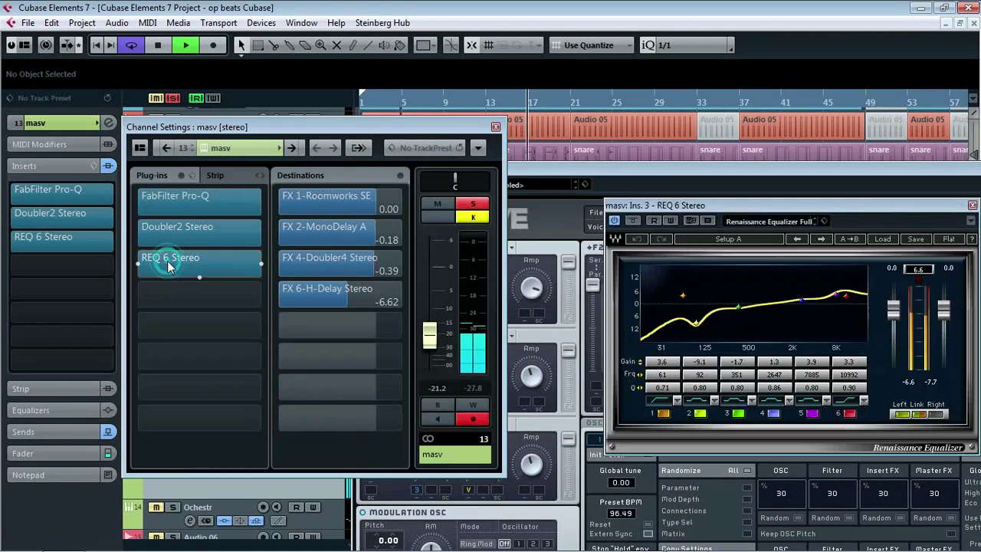
left_click(633, 220)
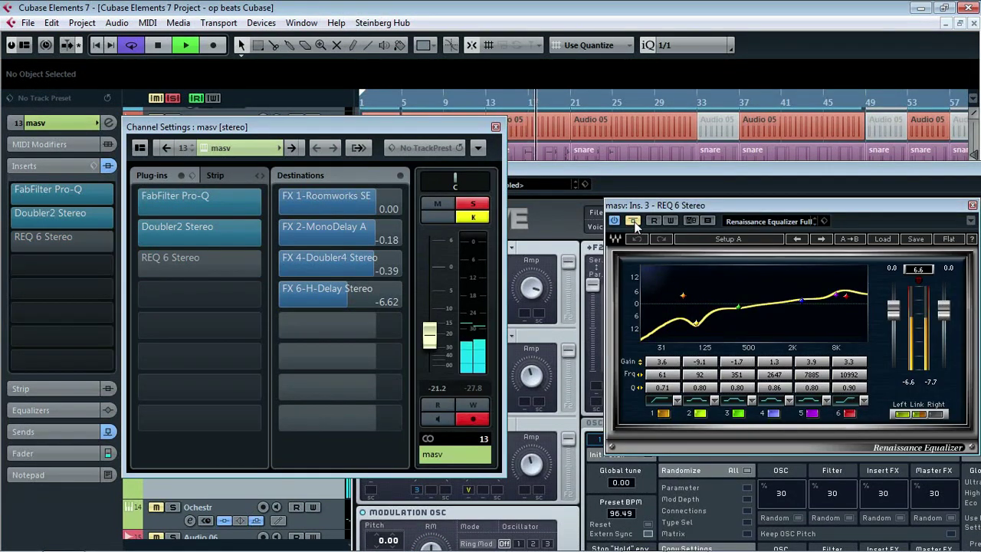
left_click(633, 221)
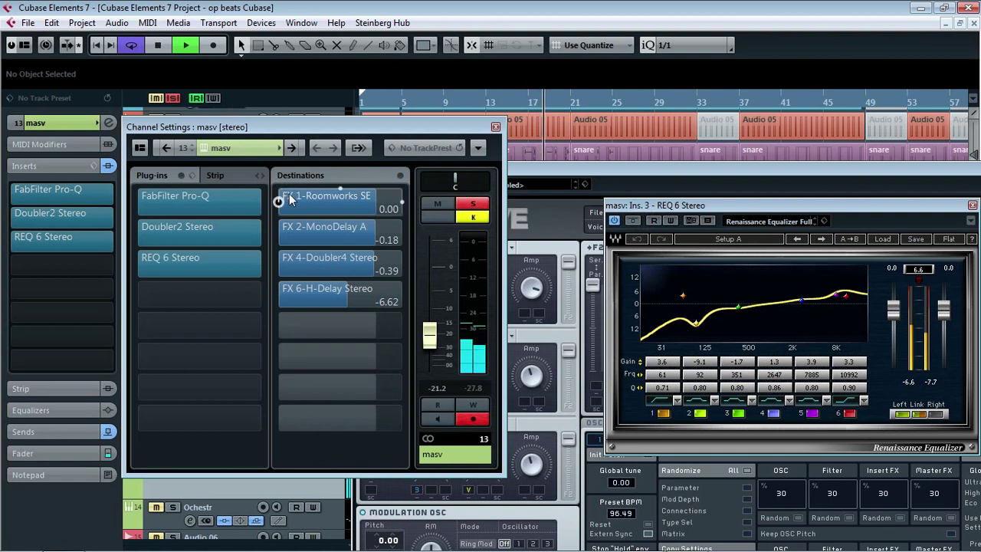
Step: Bypass and reactivate the masv channel's Roomworks SE, MonoDelay, Doubler4 and H-Delay sends for comparison, and close the channel settings
left_click(291, 262)
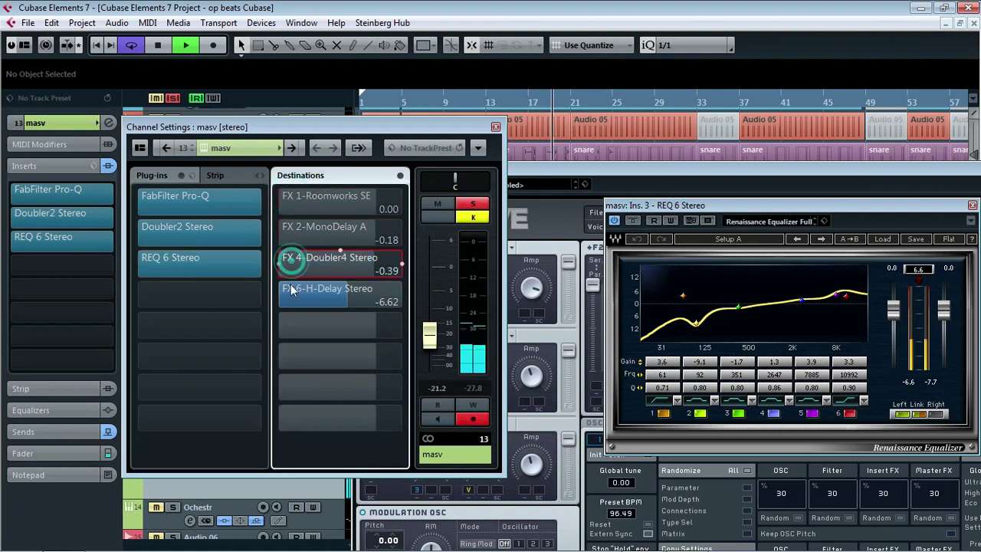
left_click(285, 294)
left_click(286, 292)
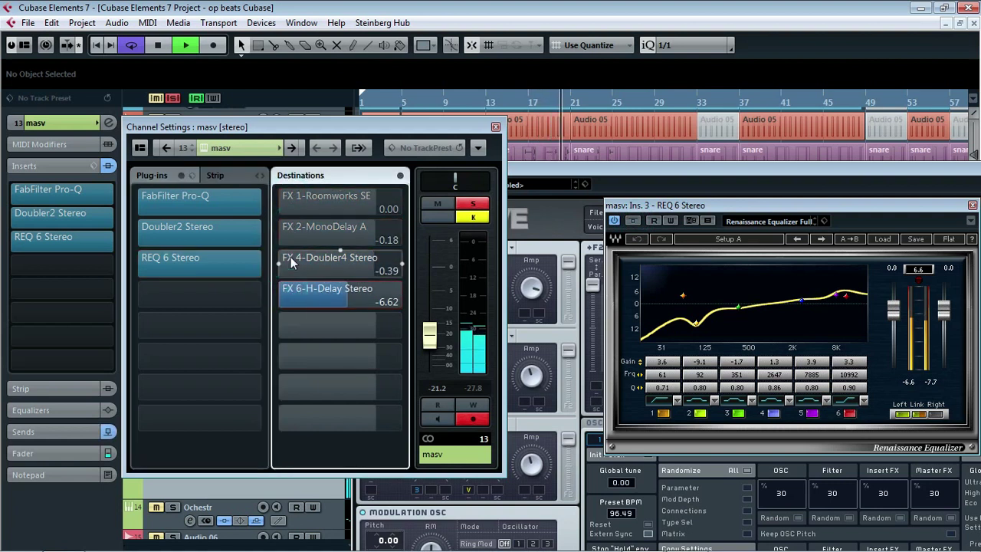
left_click(282, 261)
left_click(285, 231)
left_click(289, 201)
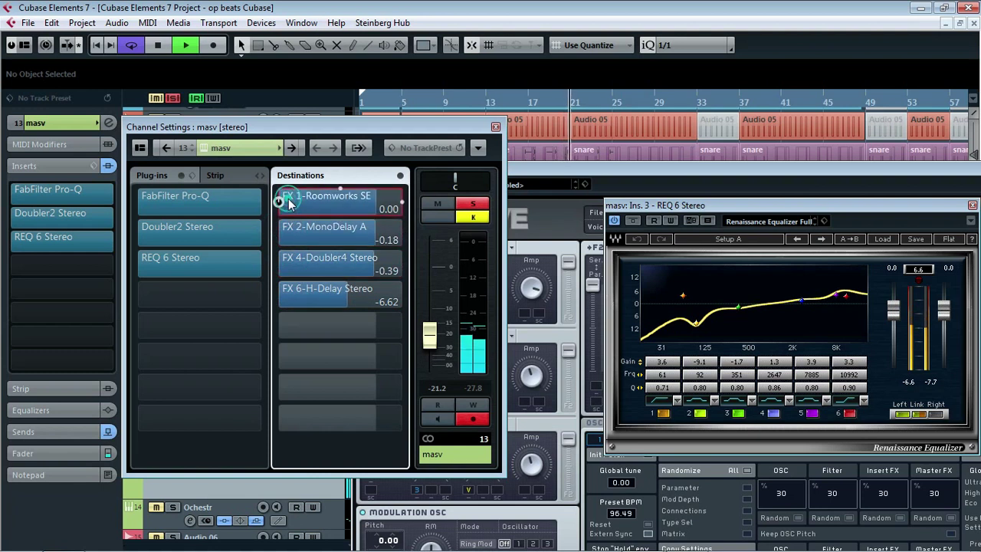
left_click(494, 125)
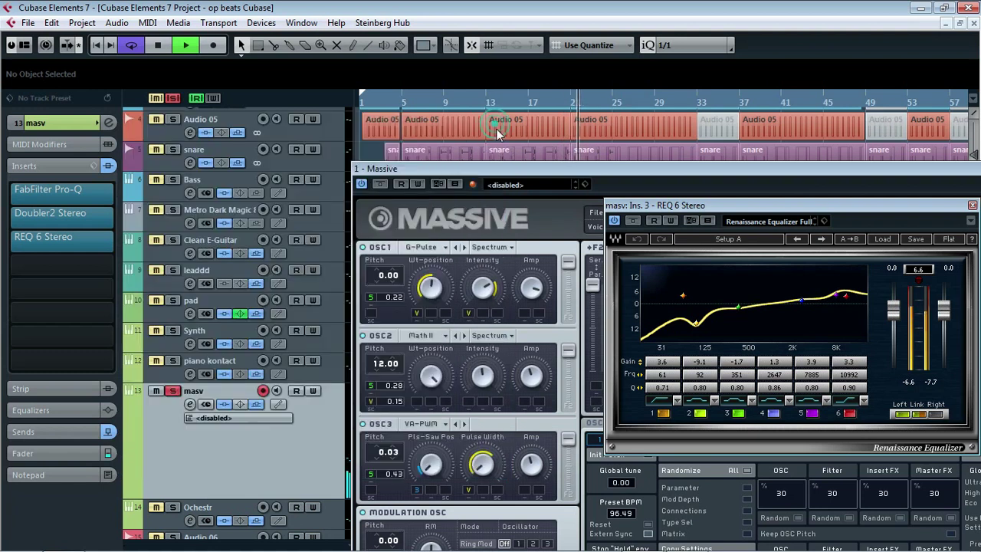
Step: Close the masv track's Massive, REQ 6 Stereo and FabFilter Pro-Q windows and take the track out of solo
left_click_drag(525, 171, 297, 364)
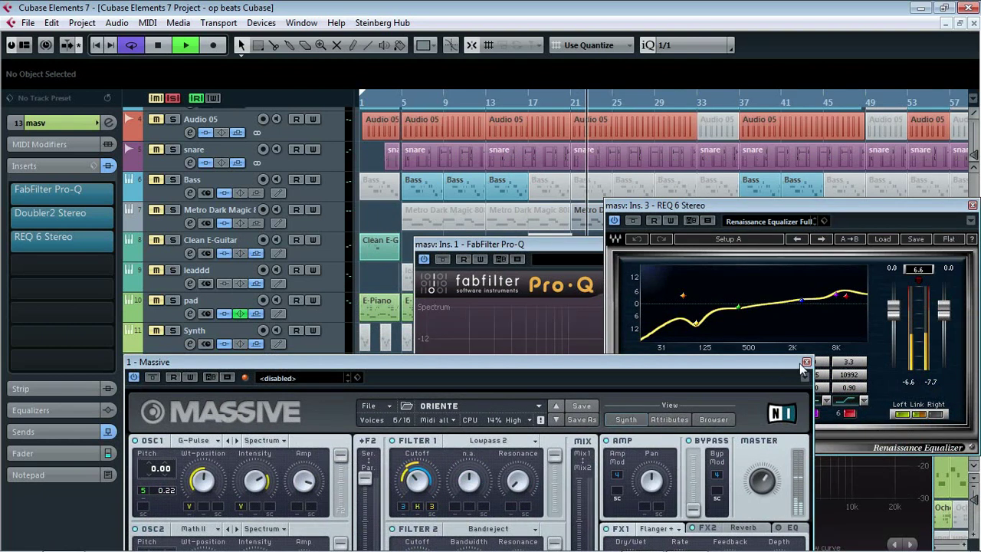
left_click(806, 362)
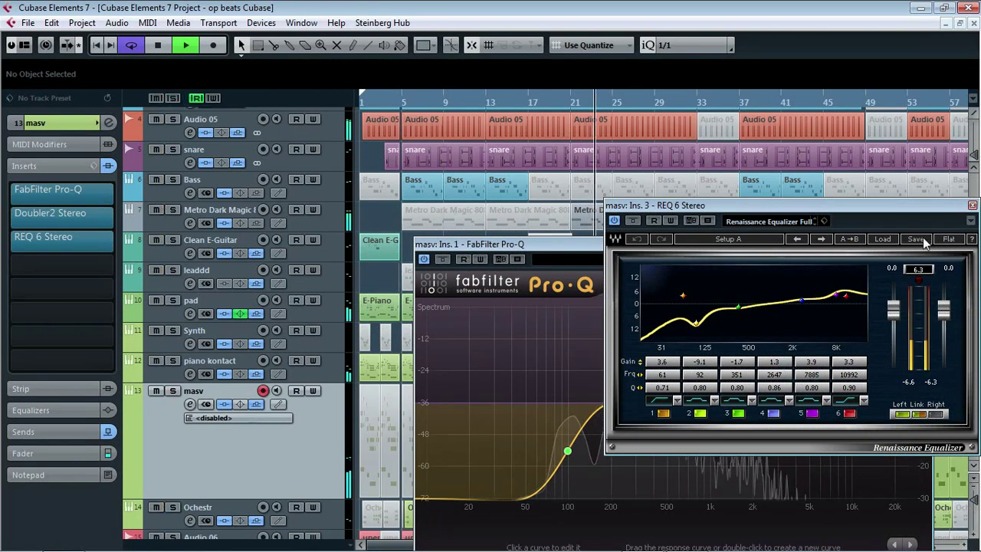
left_click(972, 205)
left_click(925, 244)
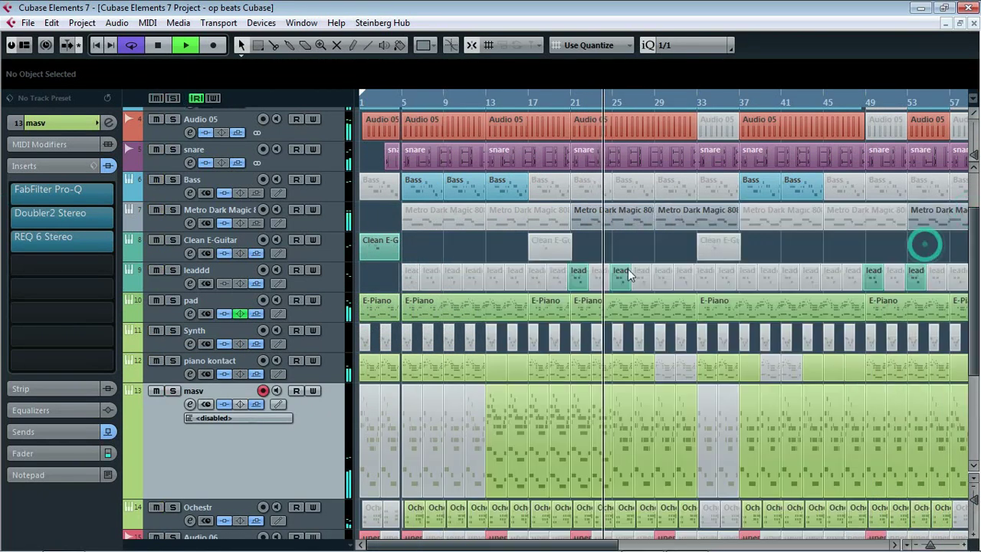
Step: Solo the leaddd track and loop playback over bars 21 to 23
scroll(546, 271, "down", 3)
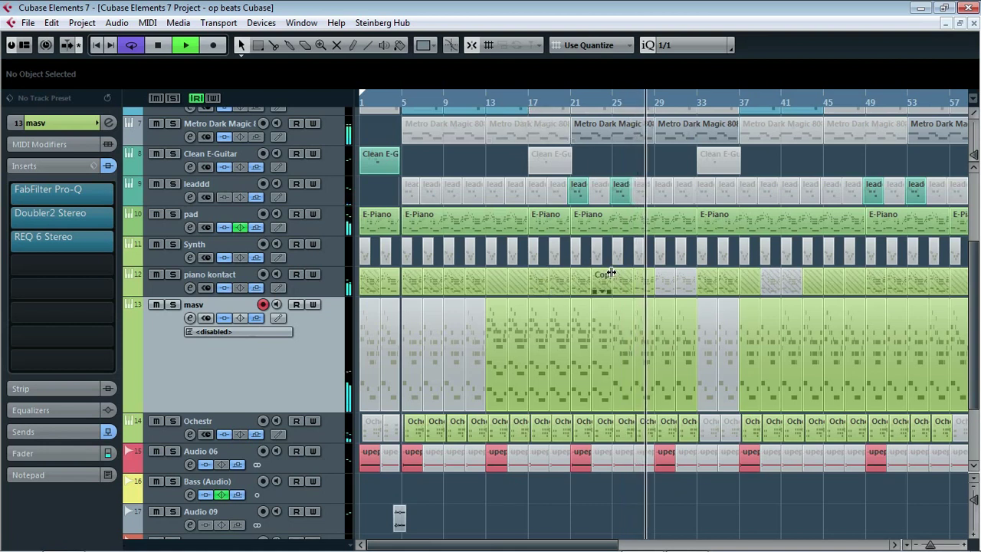
scroll(611, 272, "up", 3)
left_click(568, 102)
left_click(175, 270)
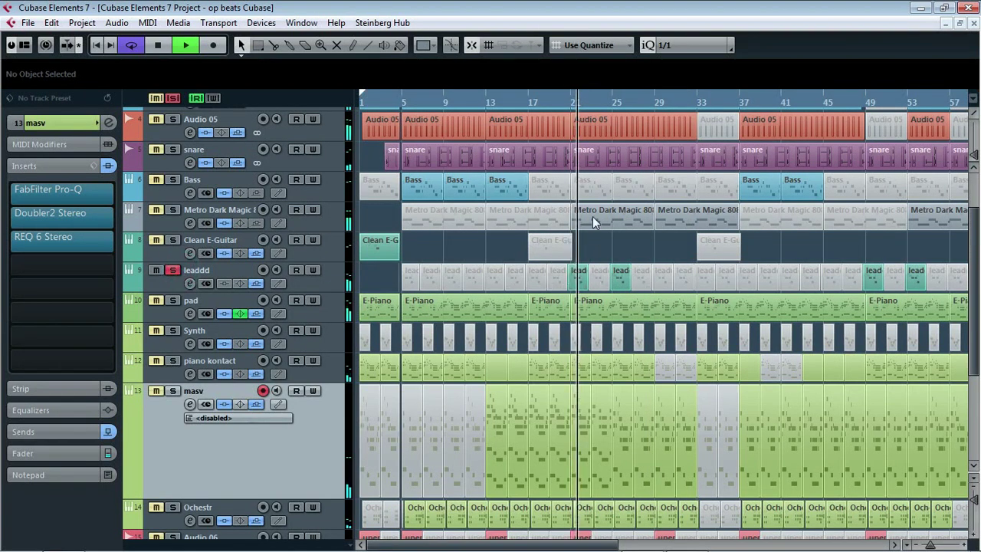
left_click_drag(562, 102, 580, 181)
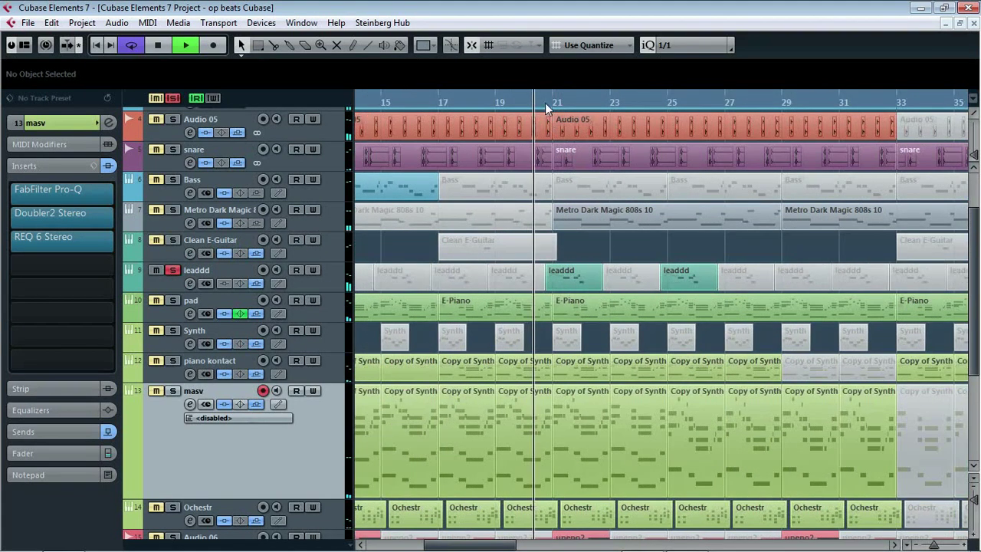
left_click(542, 102, "ctrl")
left_click(530, 102, "ctrl")
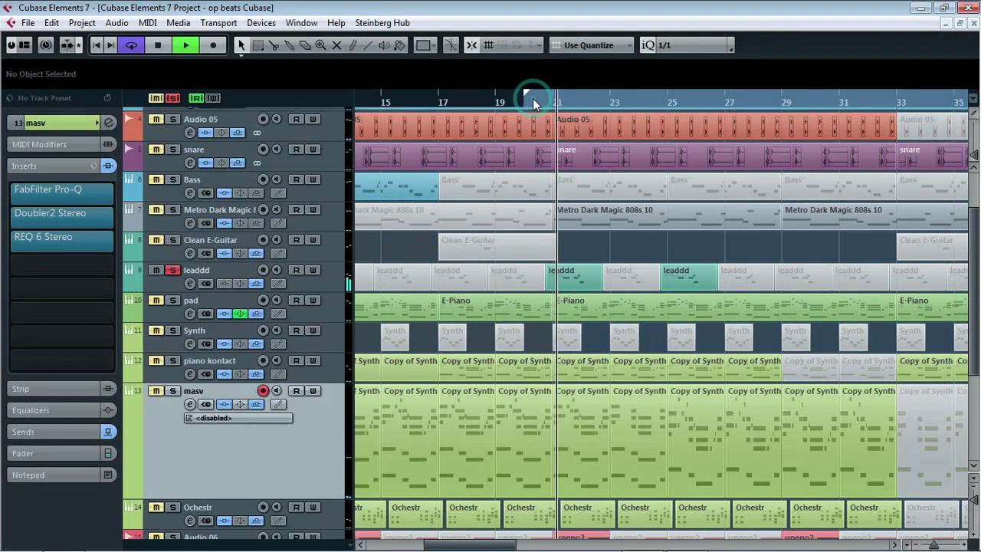
left_click(599, 103, "alt")
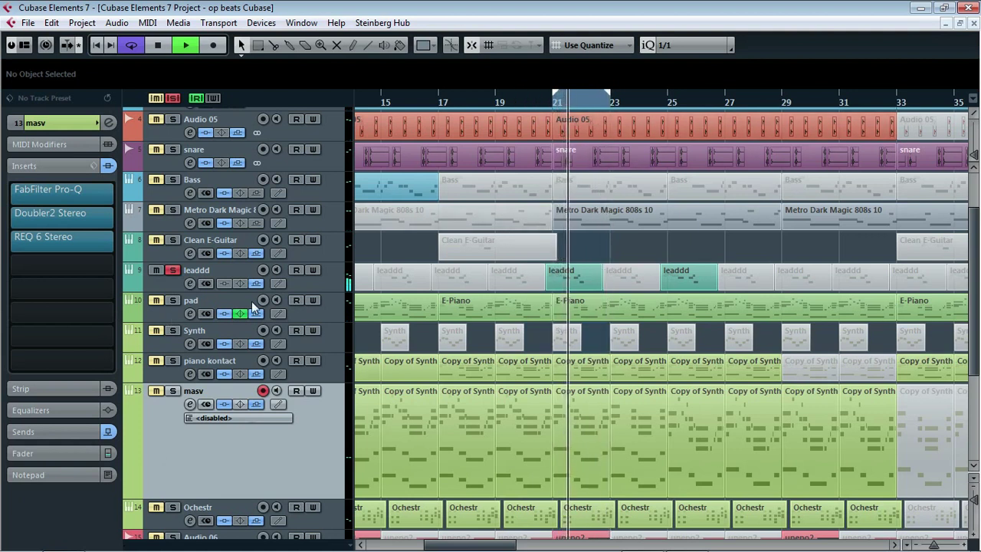
Step: Open the leaddd track's channel settings and bypass its MonoDelay send for comparison
left_click(246, 278)
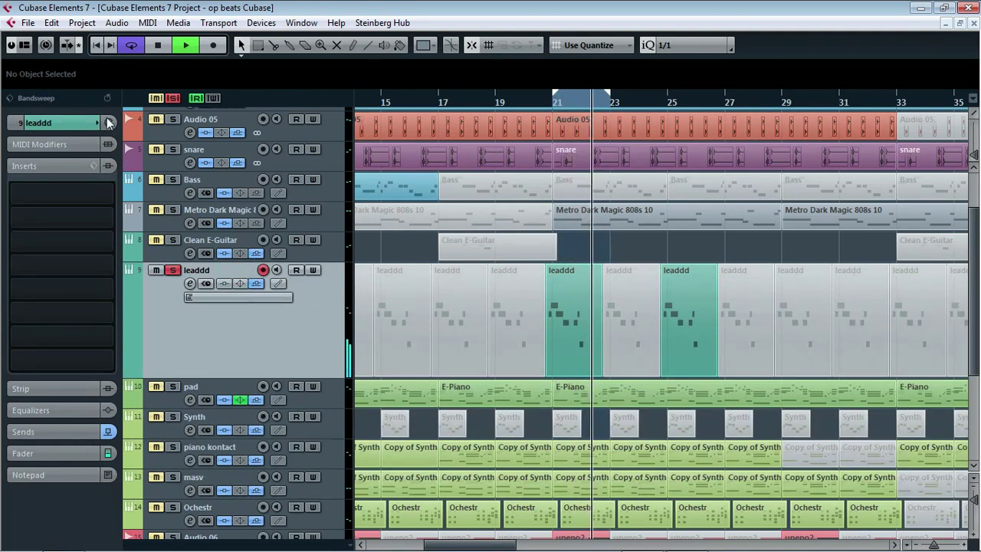
left_click(109, 123)
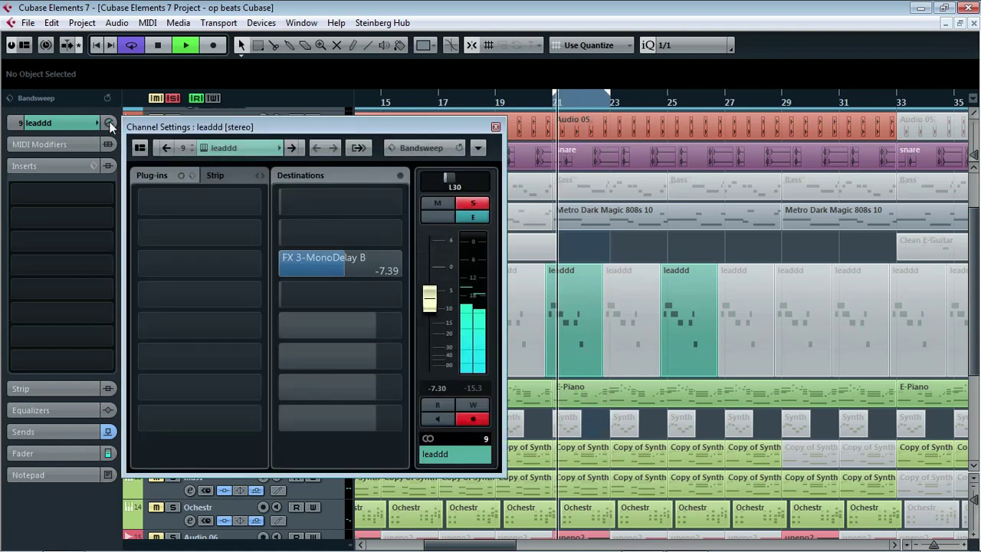
left_click(287, 261)
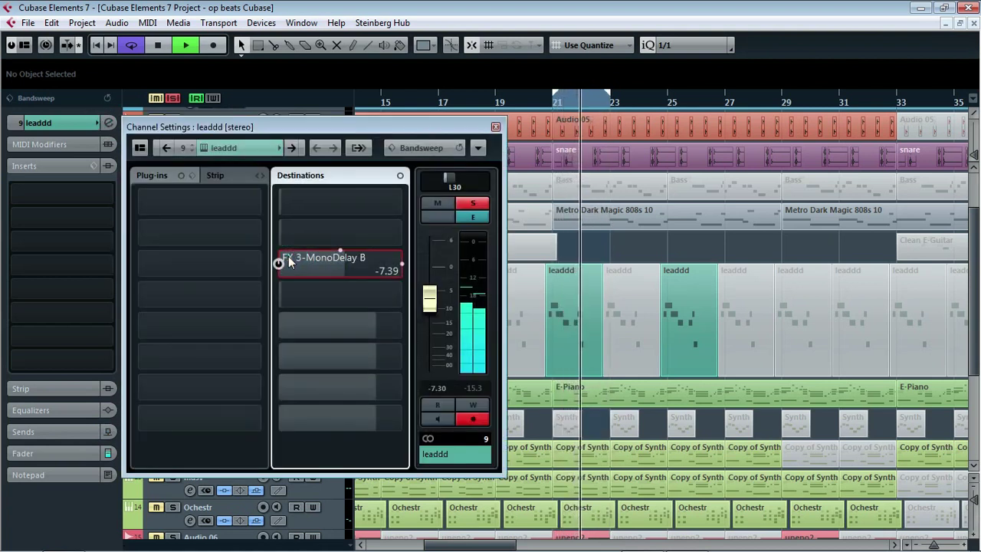
Step: View the leaddd track's Nexus instrument, and close both the synth and channel settings windows
left_click(201, 148)
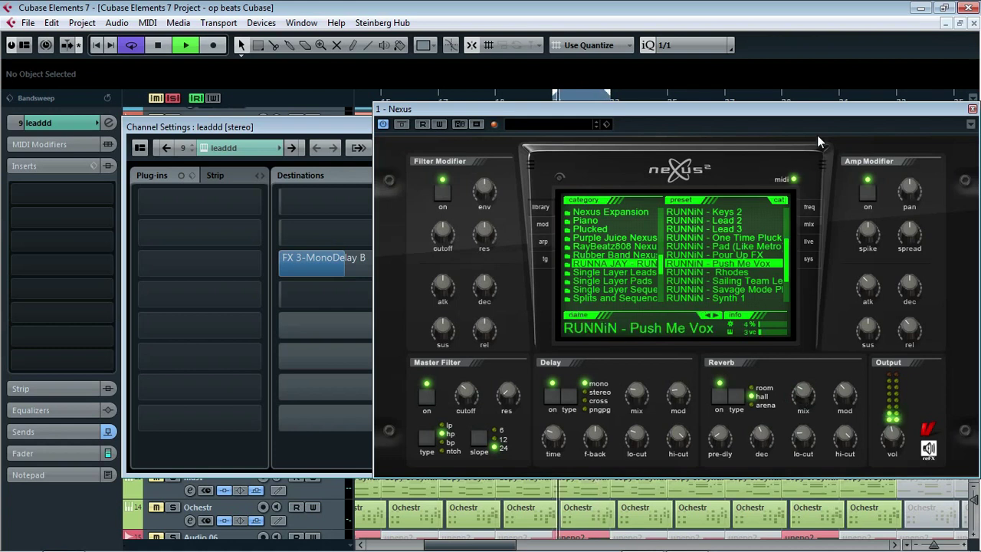
left_click_drag(817, 114, 630, 148)
left_click(788, 147)
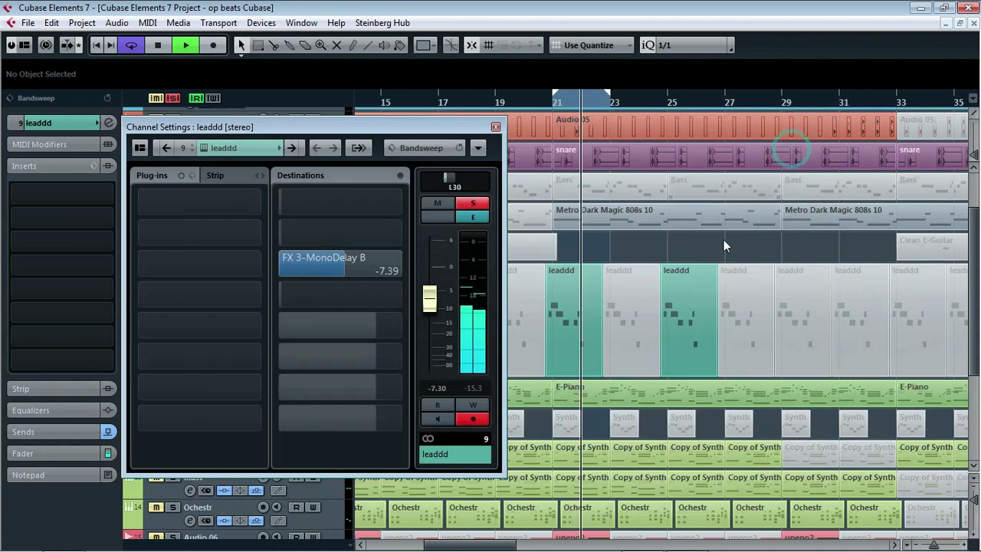
left_click(495, 128)
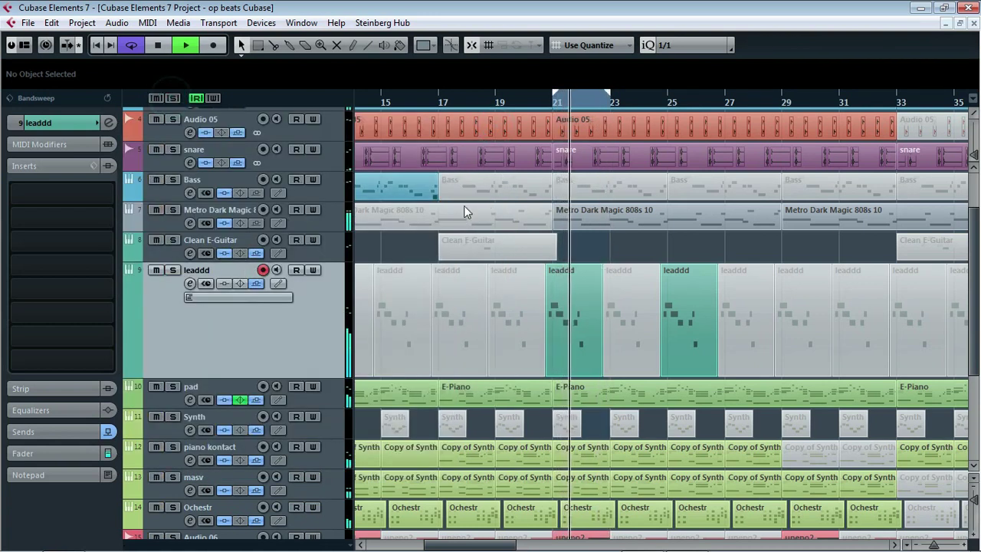
Step: Set the playback loop range from bar 21 to bar 29
left_click_drag(614, 93, 765, 137)
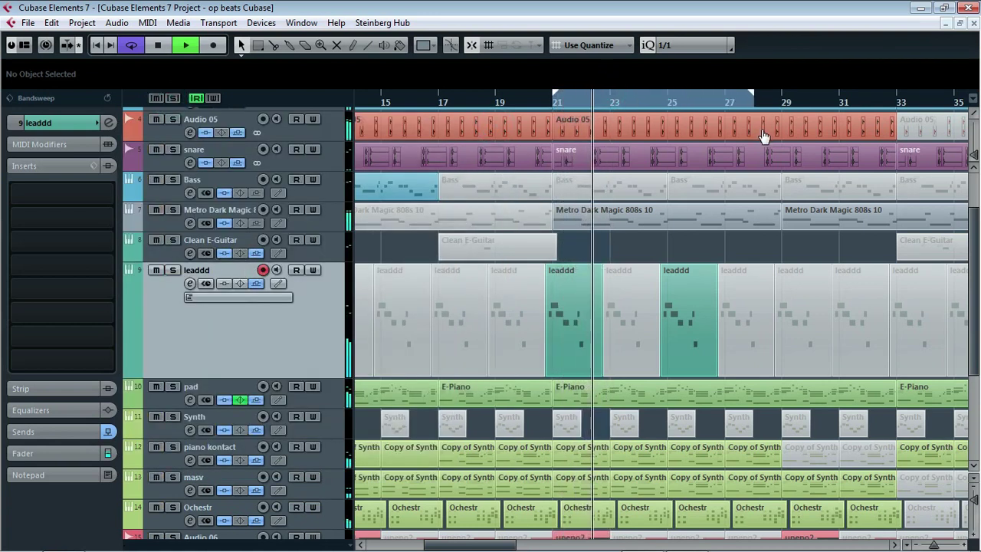
key("g")
key("g")
key("g")
key("g")
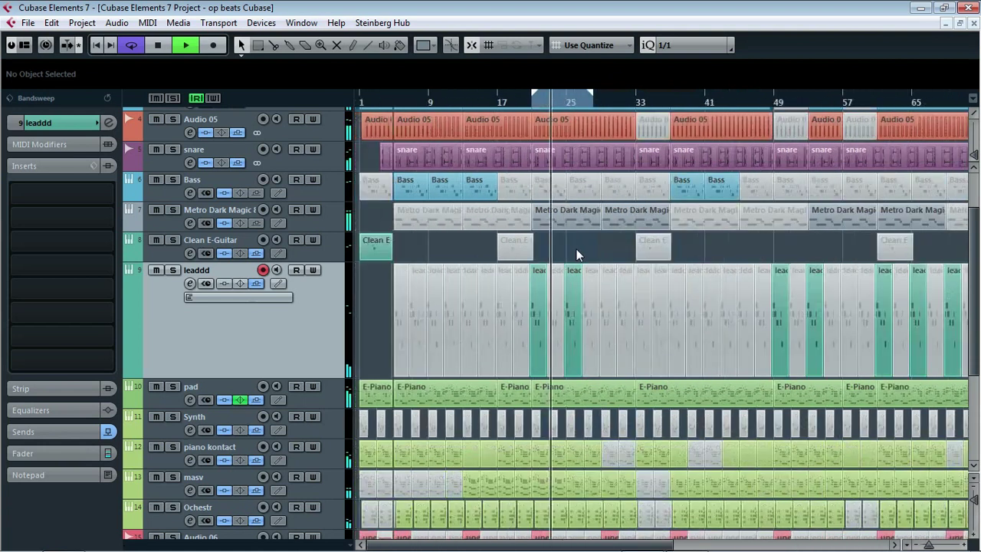
left_click_drag(494, 92, 468, 99)
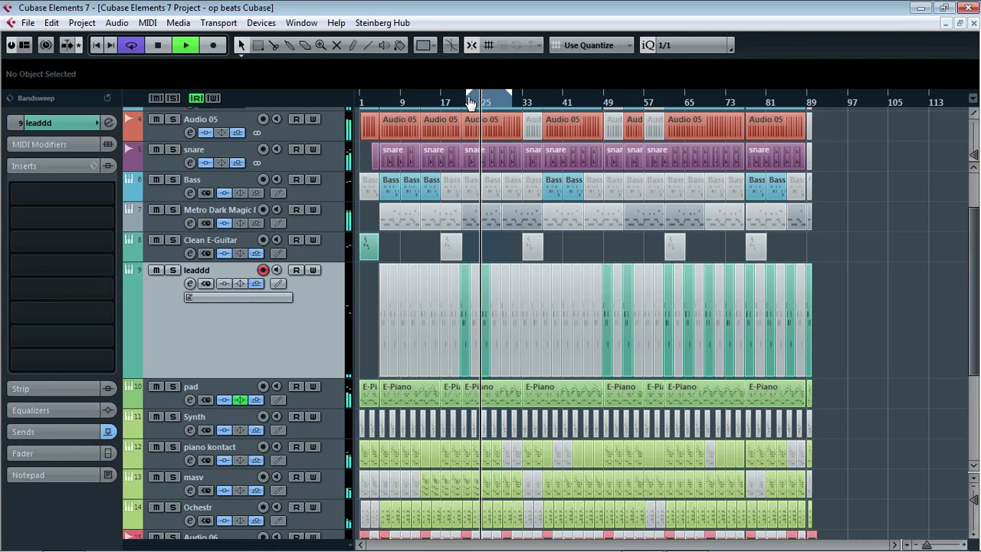
key("h")
key("h")
key("h")
key("h")
left_click_drag(449, 99, 411, 99)
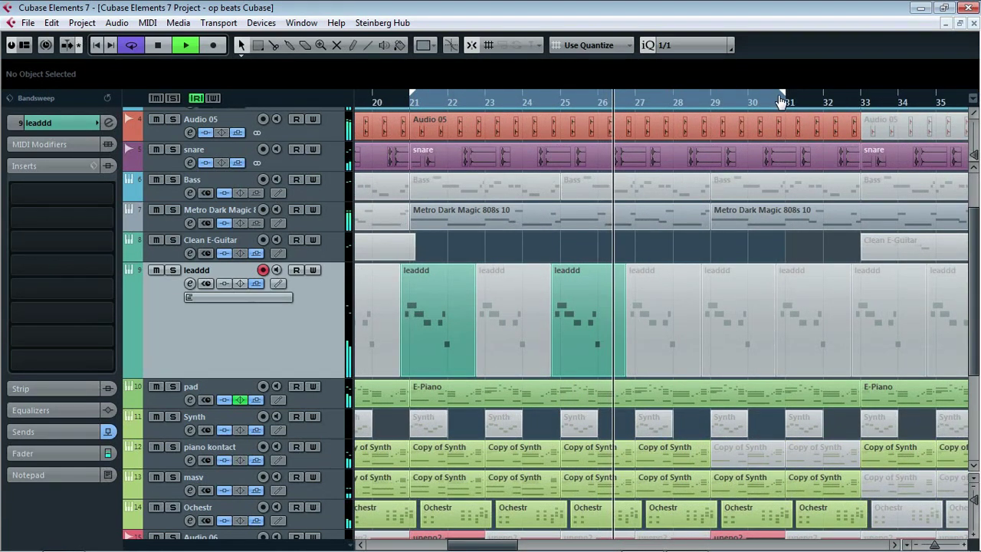
left_click_drag(782, 102, 709, 100)
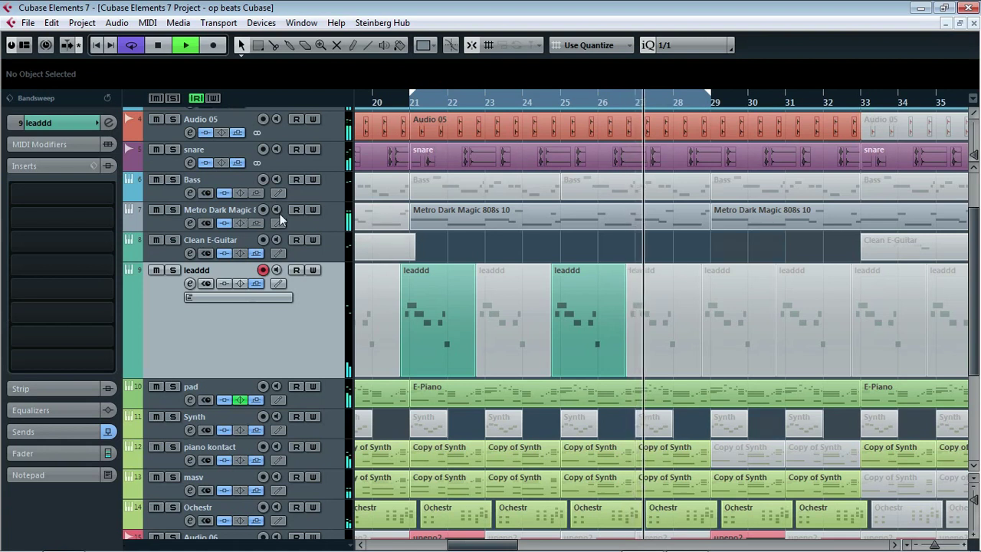
Step: Solo the Metro Dark Magic 808s track and view its bar 21 part in the Key Editor before returning to the project
left_click(179, 205)
left_click(172, 209)
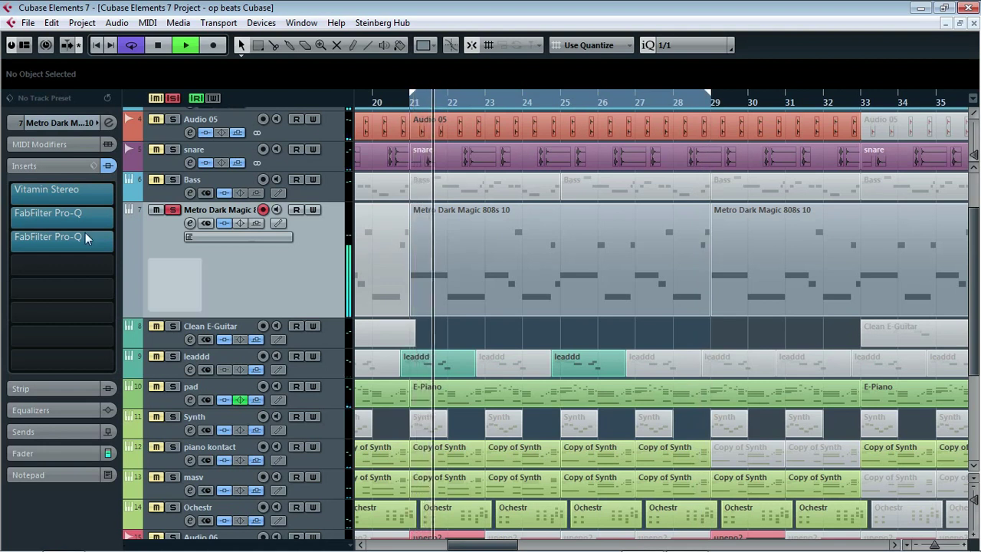
double_click(438, 257)
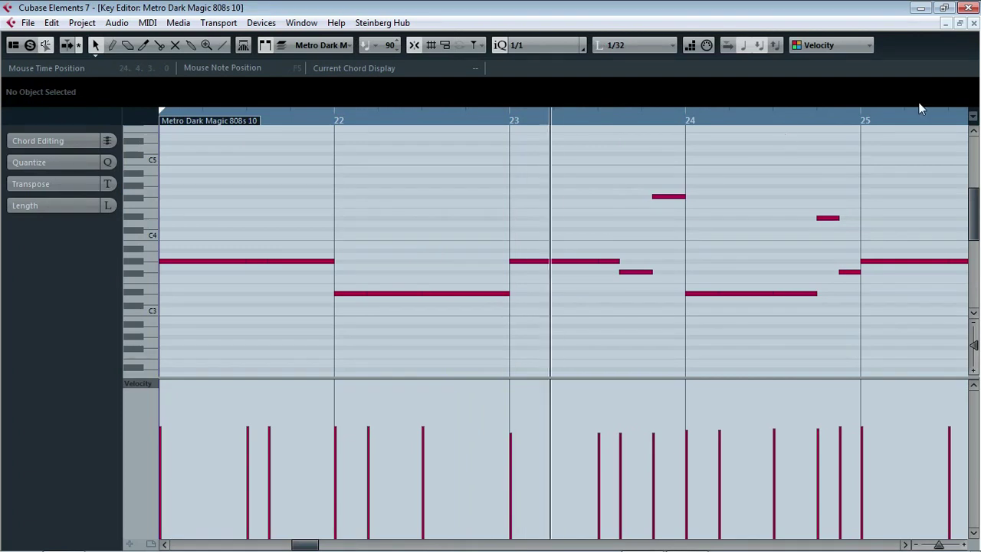
left_click(973, 24)
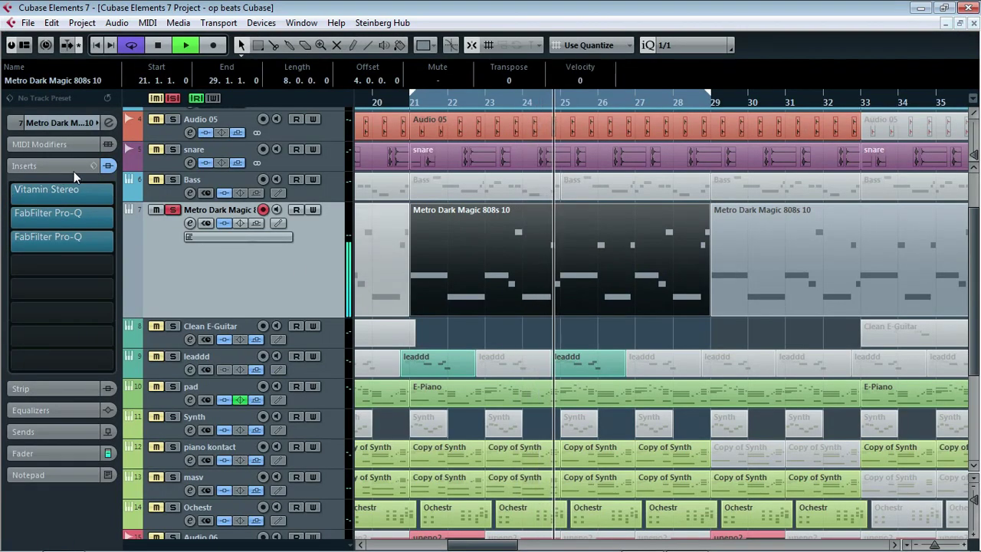
Step: Open the Metro Dark Magic 808s track's Vitamin Stereo and both FabFilter Pro-Q inserts, and spread the windows apart
left_click(42, 187)
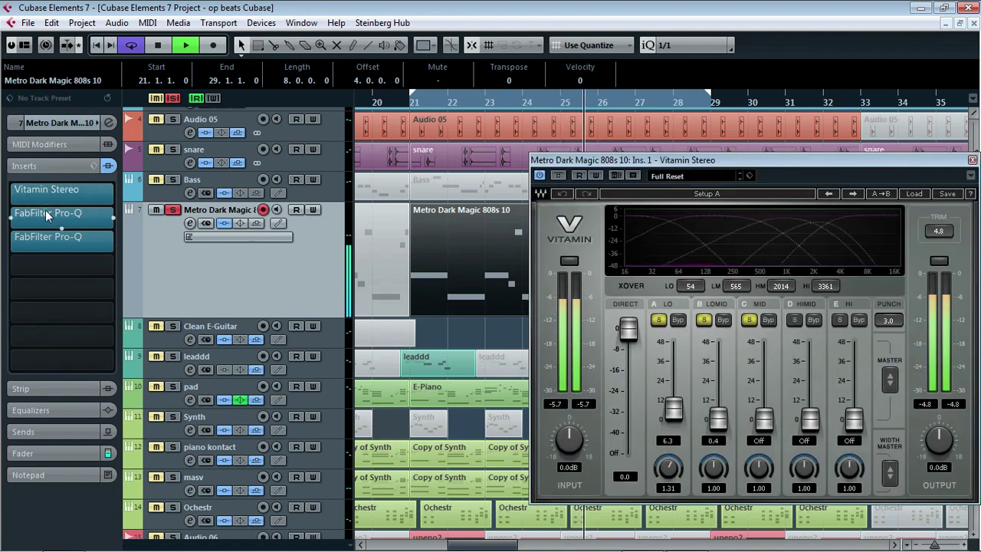
left_click(45, 213)
left_click(44, 240)
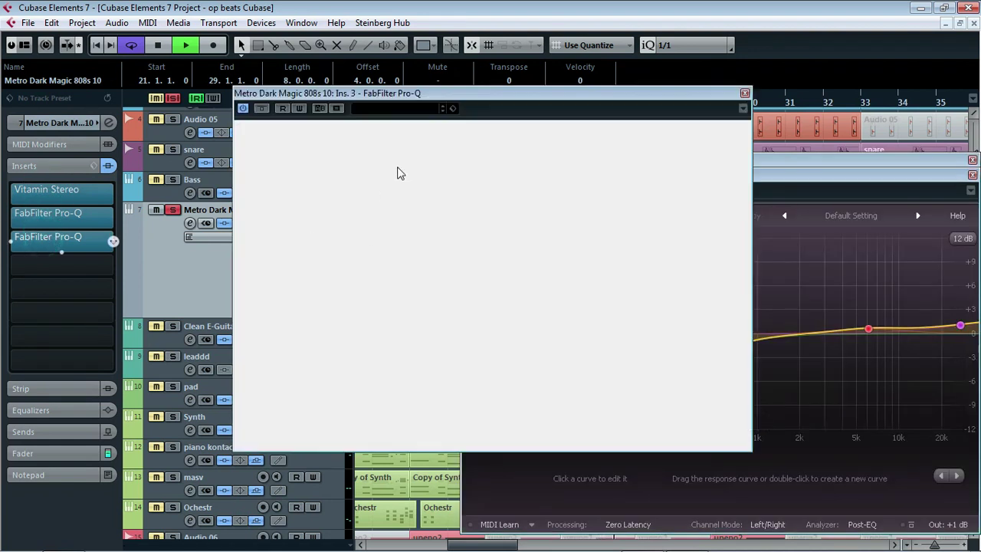
left_click_drag(465, 95, 401, 252)
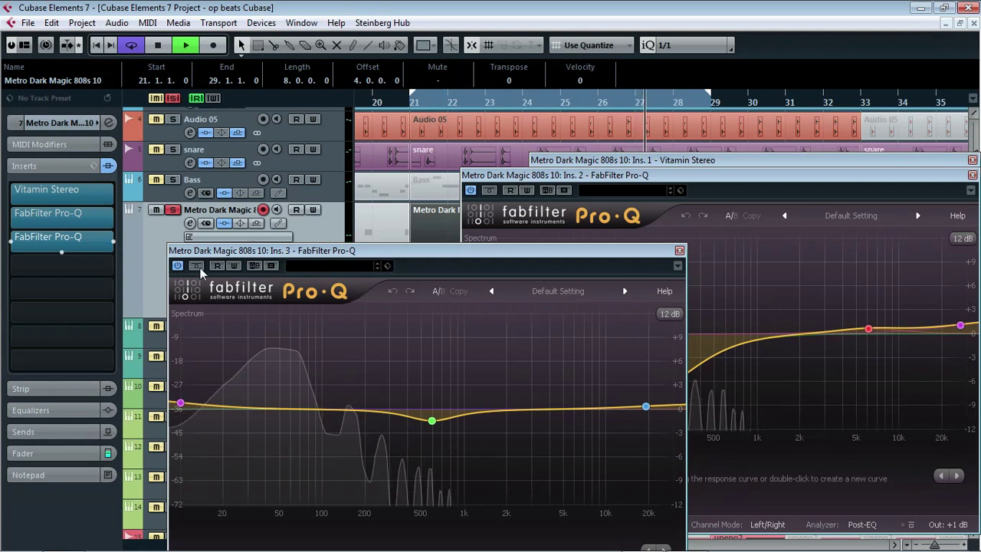
Step: Bypass and reactivate the 808s track's Vitamin Stereo and two FabFilter Pro-Q inserts to compare the sound
left_click(196, 266)
left_click(548, 187)
left_click(489, 190)
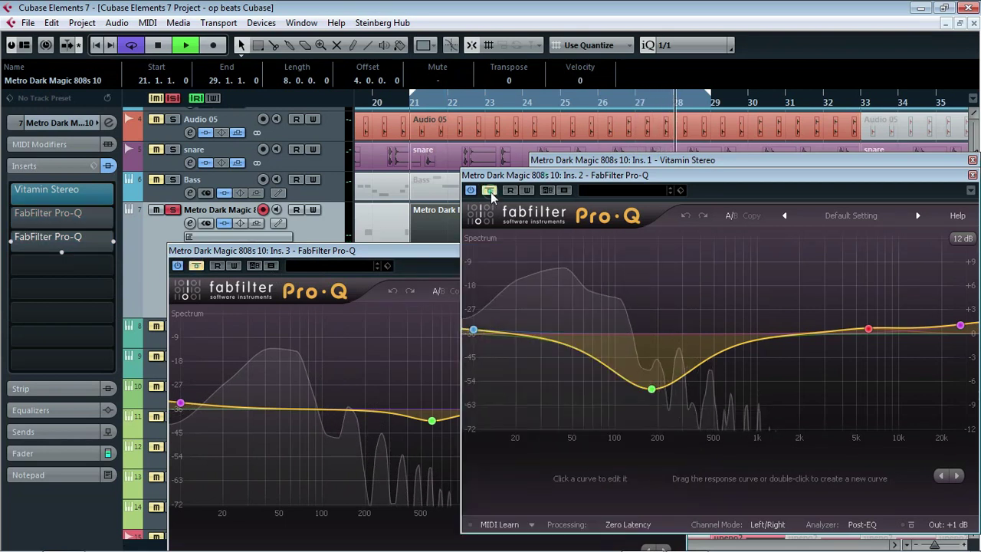
left_click_drag(526, 176, 525, 305)
left_click(558, 176)
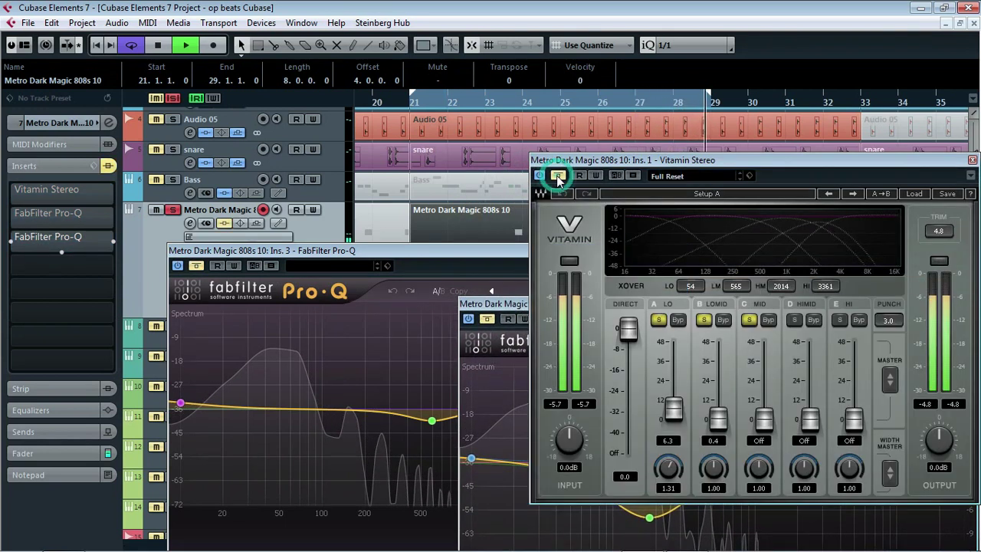
left_click(558, 176)
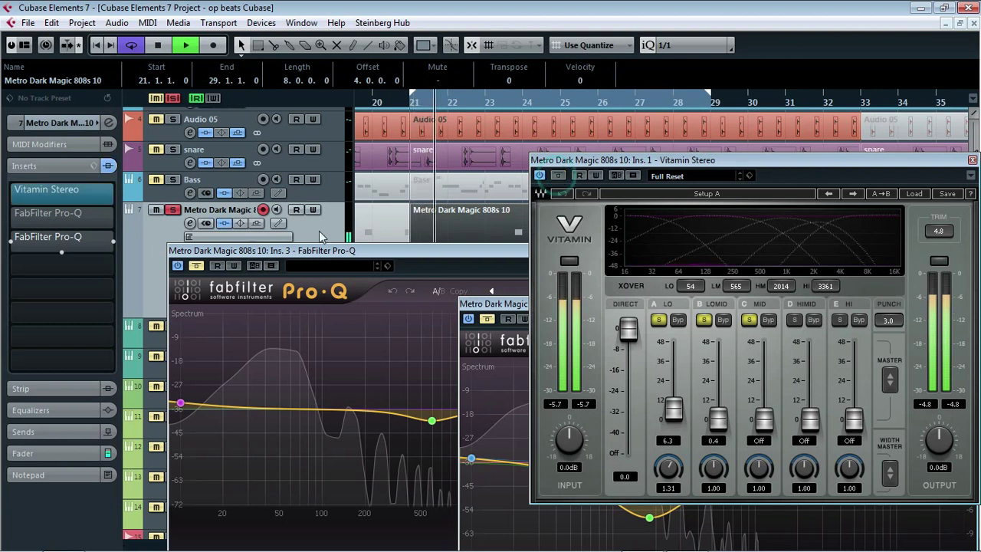
left_click(196, 265)
left_click_drag(236, 249, 664, 290)
left_click(486, 321)
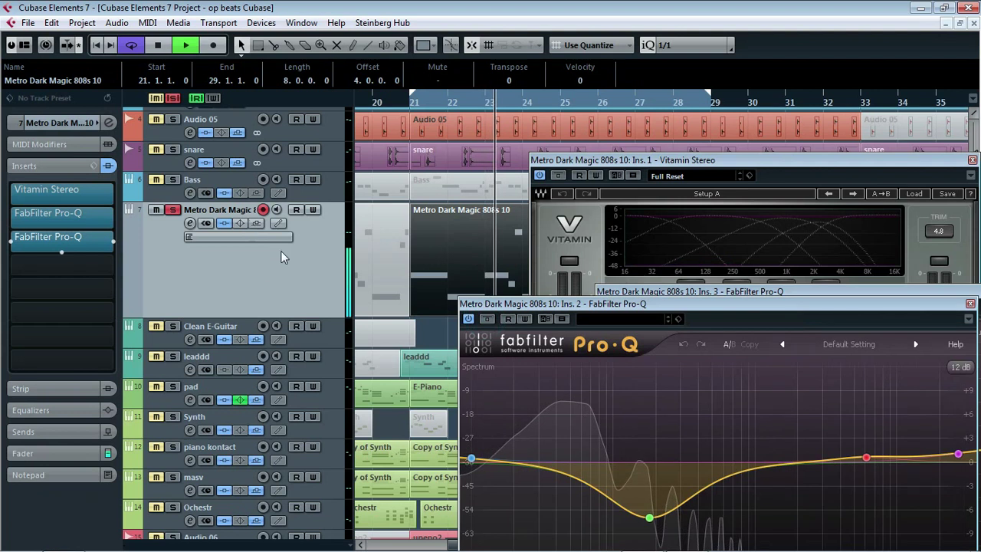
Step: Open the Metro Dark Magic 808s track's channel settings to inspect its inserts and sends
left_click(109, 123)
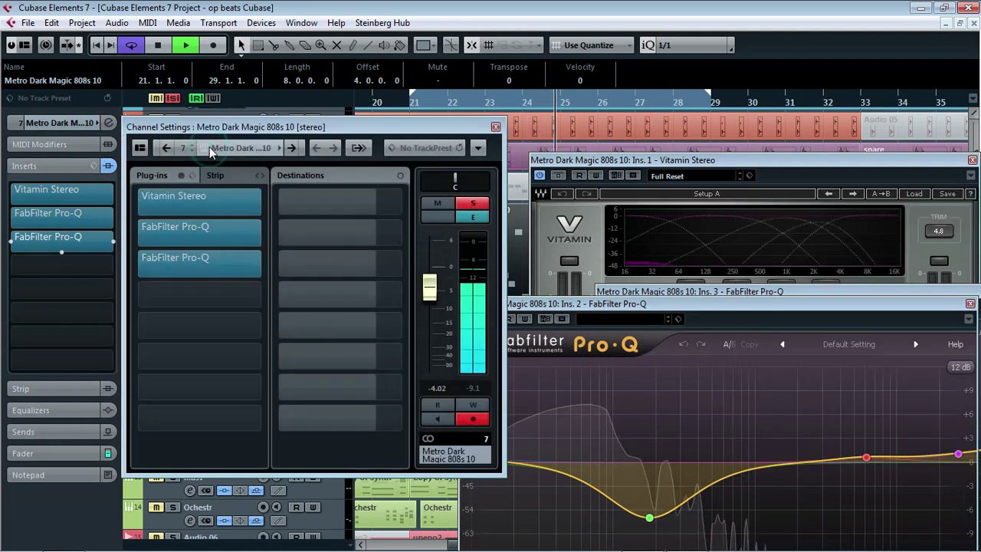
left_click(472, 217)
left_click_drag(785, 182, 485, 188)
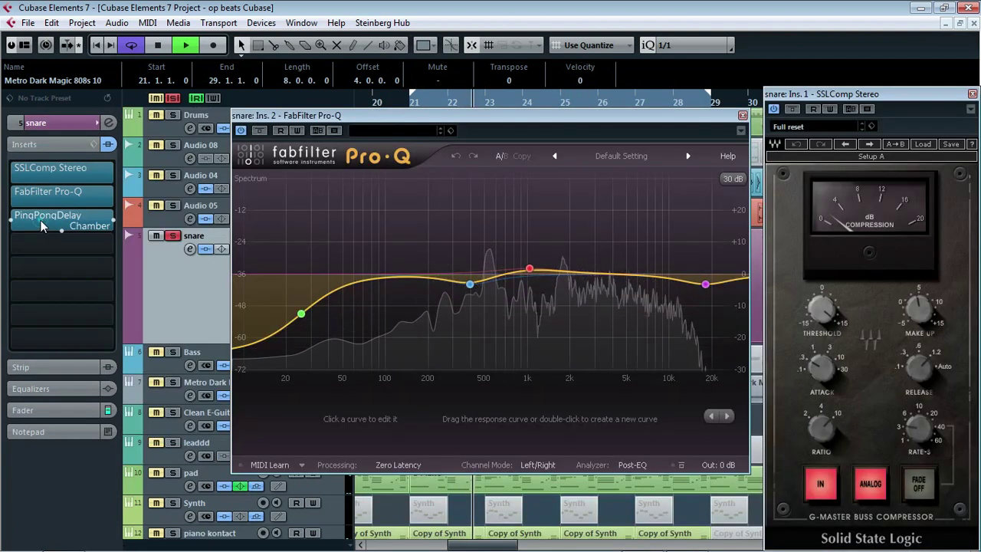
Step: View the snare track's PingPongDelay insert, and bypass and reactivate all of the track's inserts for comparison
left_click(42, 218)
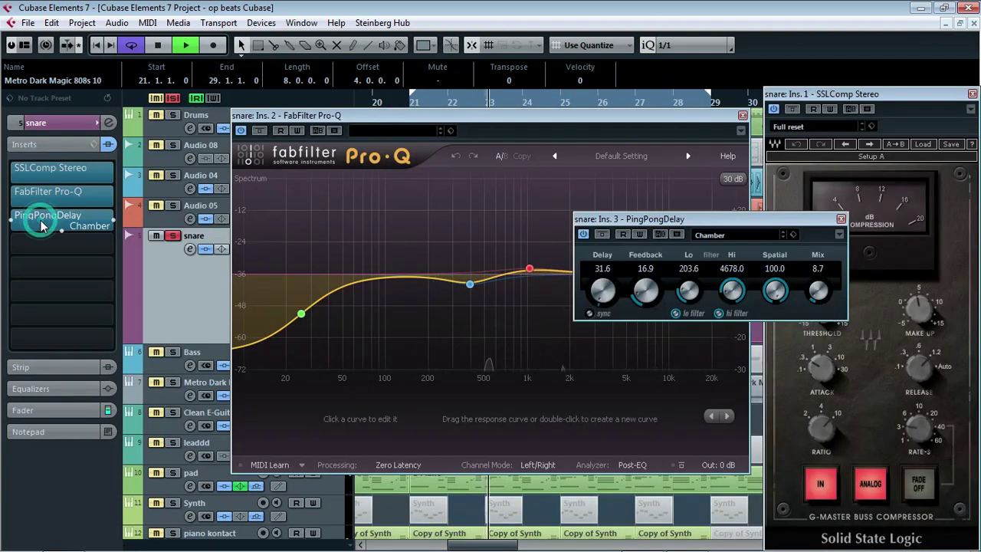
left_click(42, 218)
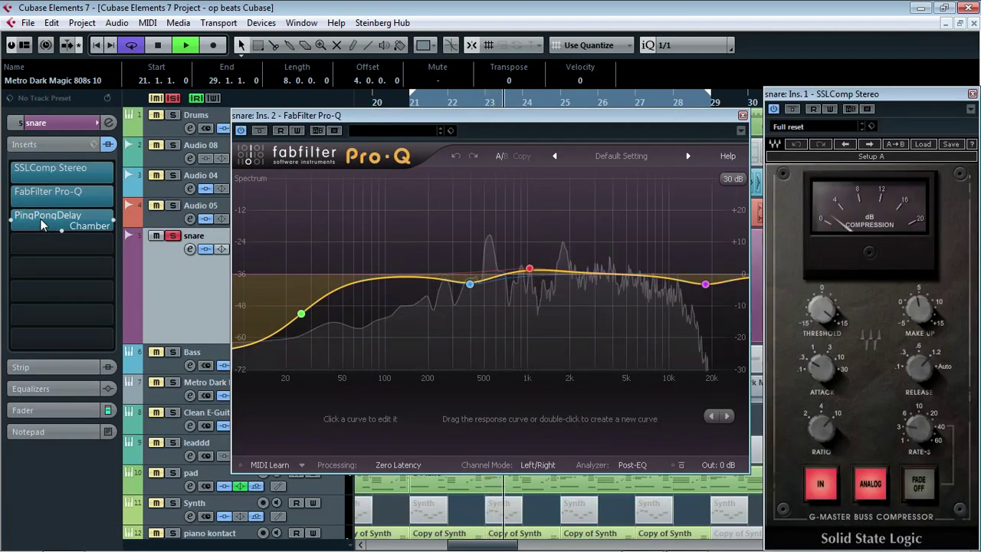
left_click(108, 145)
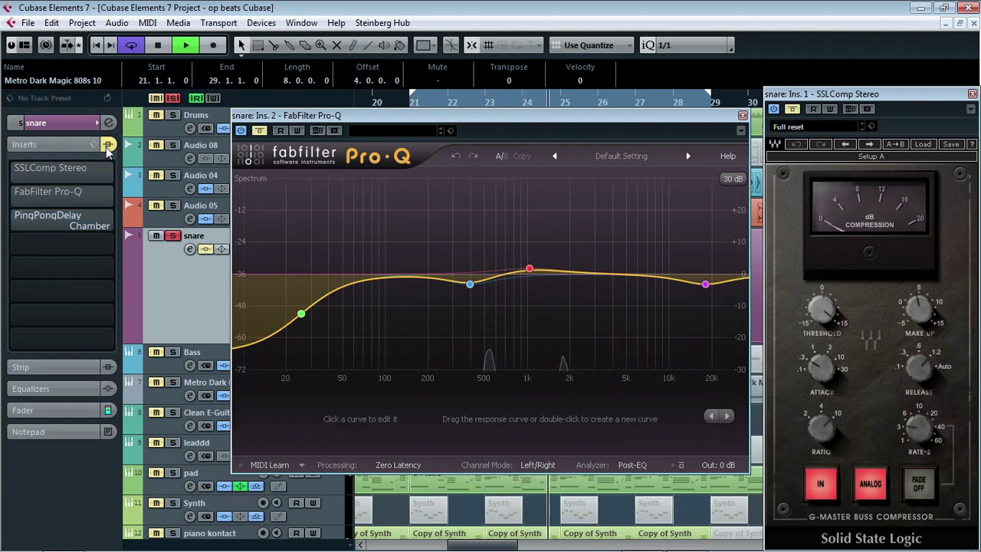
left_click(108, 145)
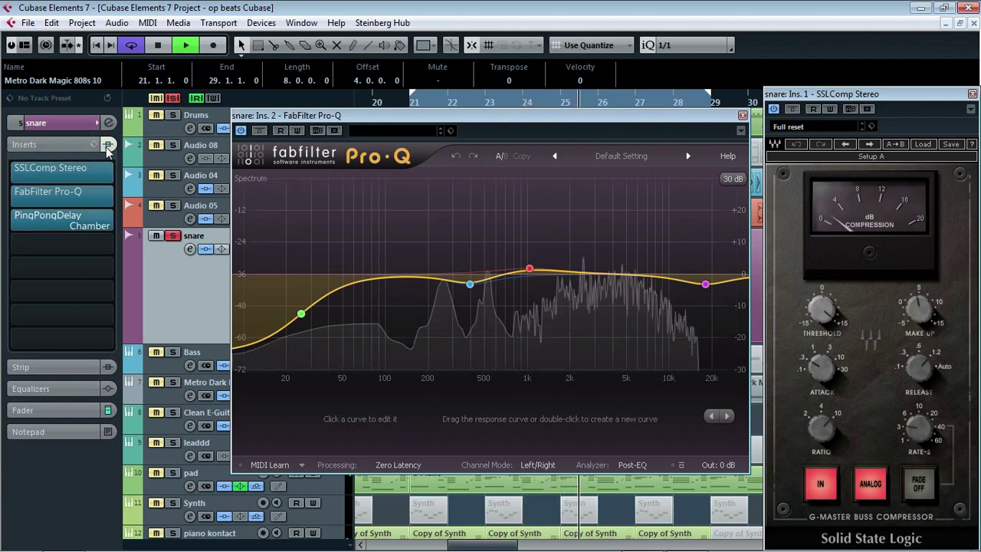
Step: Compare the snare track with its inserts bypassed and active, and clear the solo, moving its FabFilter Pro-Q window away from the track list
left_click(108, 145)
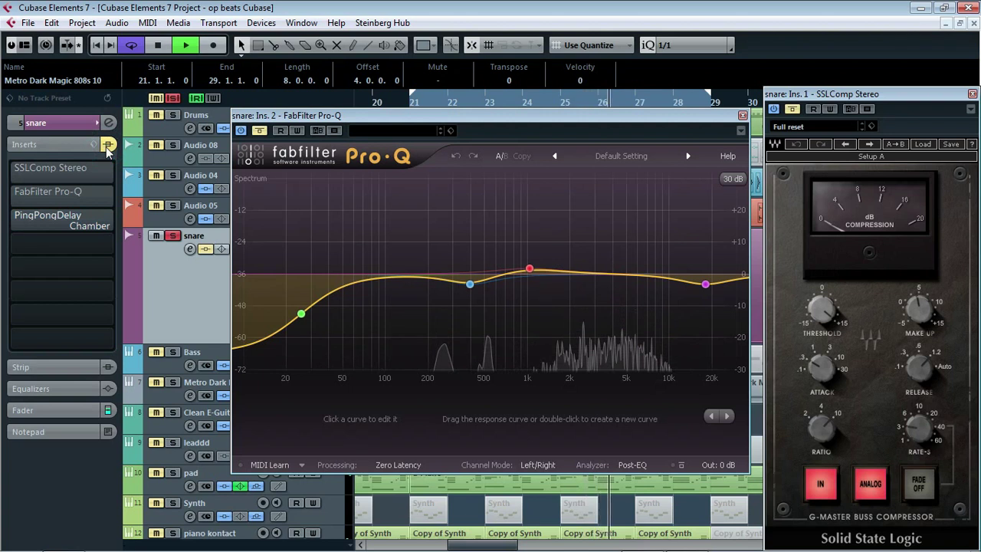
left_click(108, 145)
left_click(173, 98)
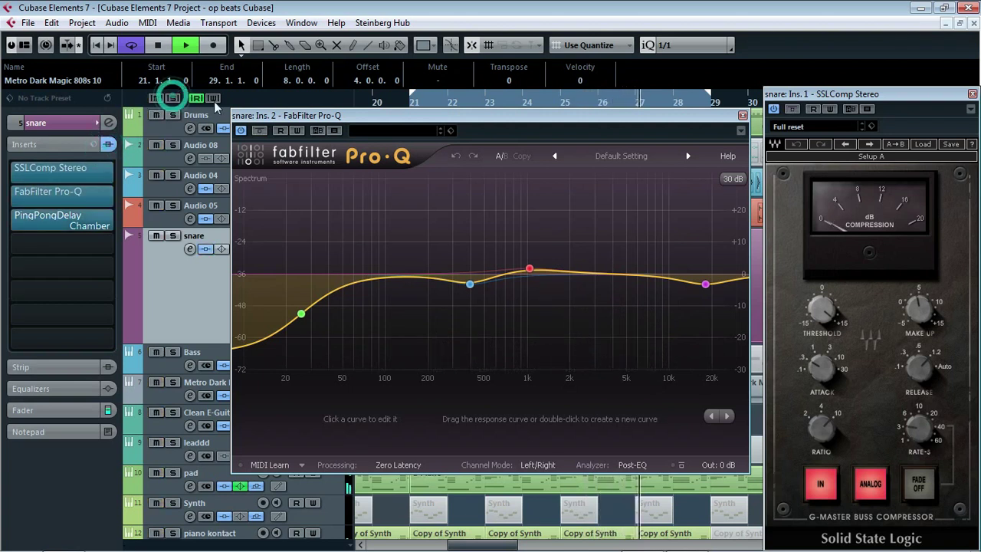
left_click_drag(283, 117, 483, 339)
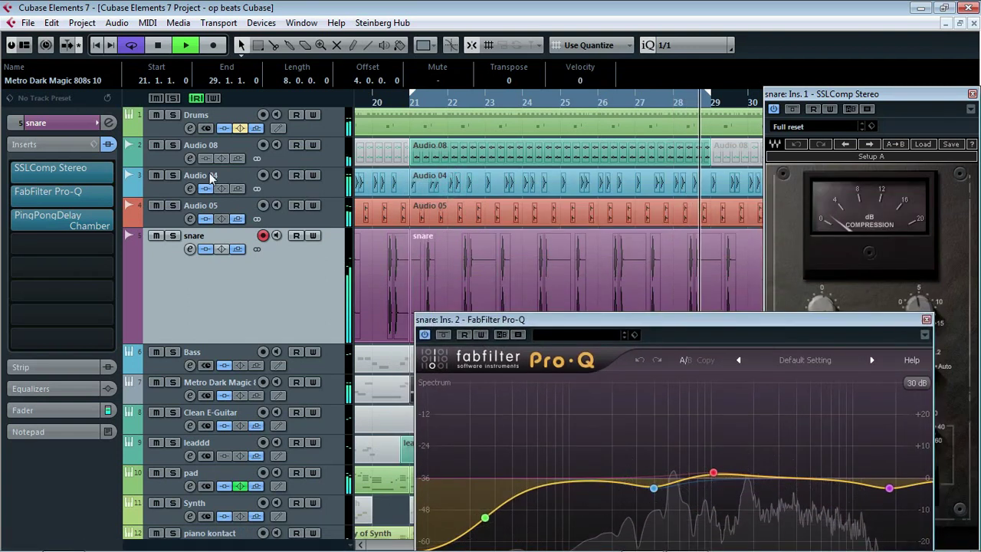
Step: Solo the Audio 04 track, select it and open its Vitamin Stereo insert
left_click(177, 177)
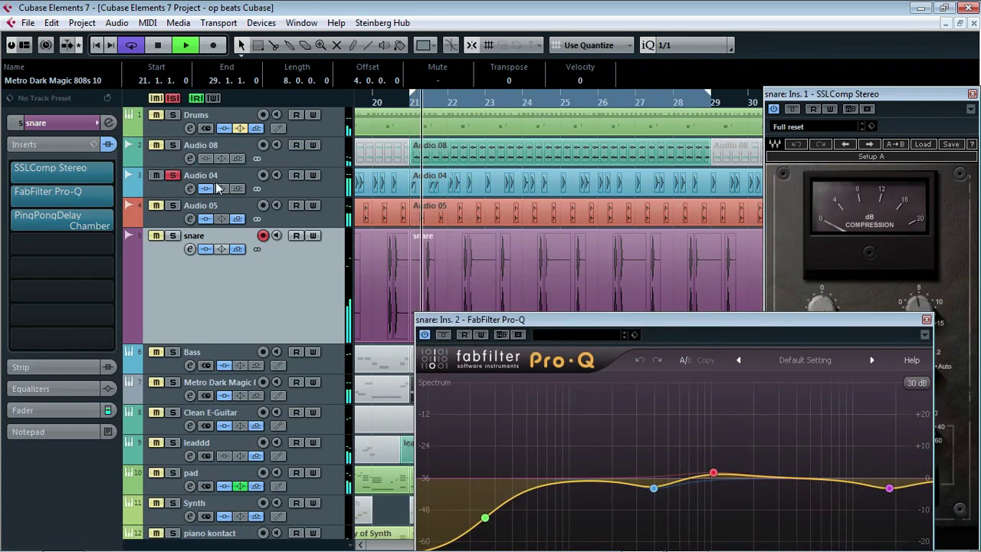
left_click(280, 190)
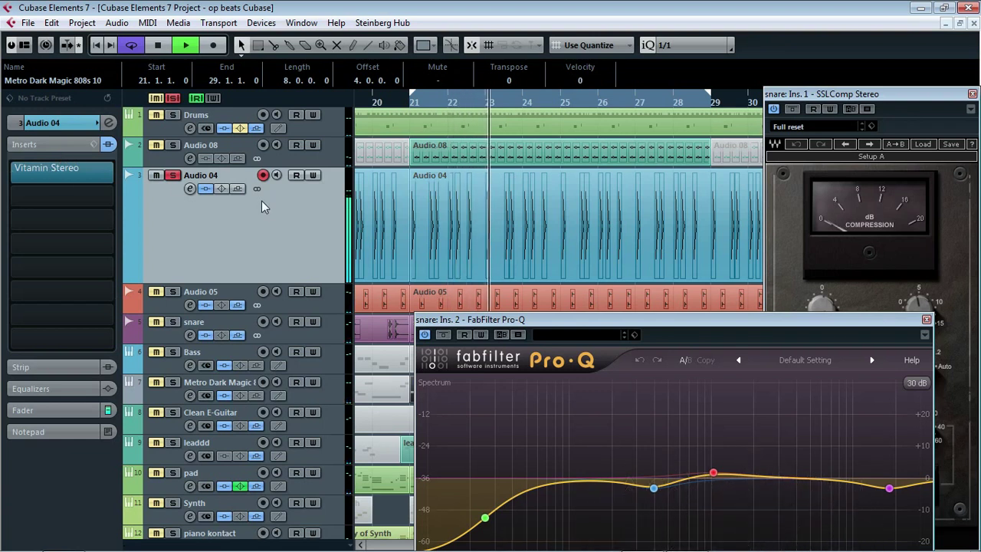
left_click(49, 170)
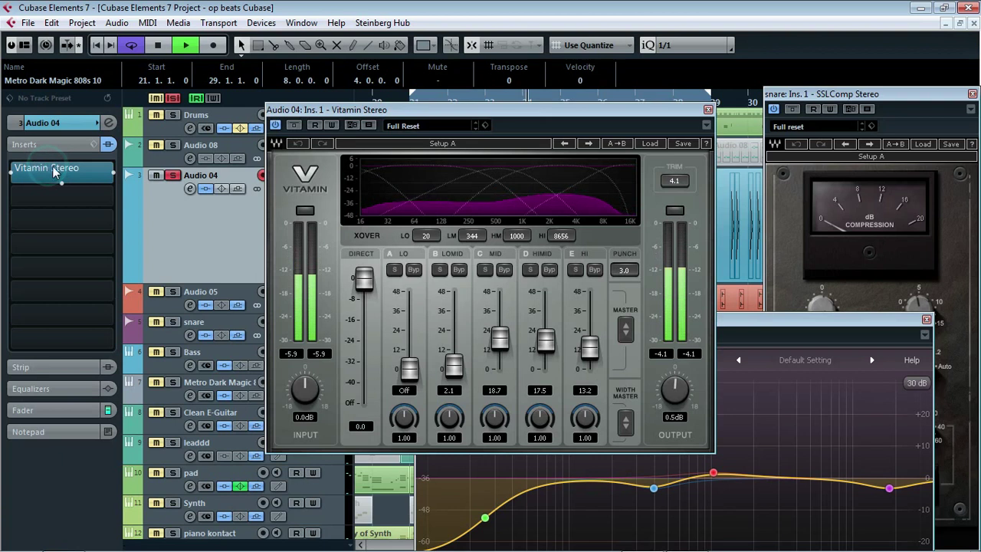
Step: Bypass and reactivate Audio 04's Vitamin Stereo insert to compare the sound, and close its window
left_click(292, 126)
left_click(293, 126)
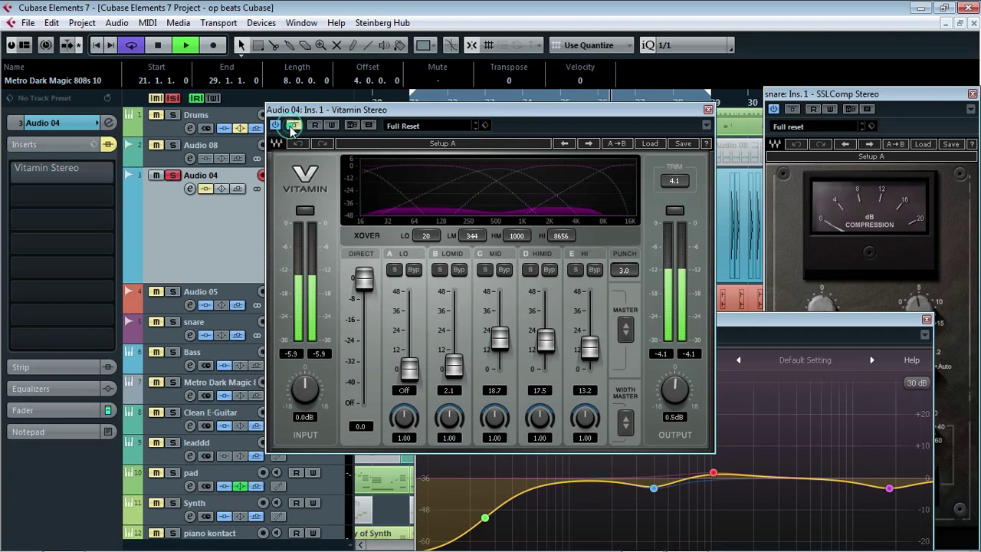
left_click(293, 126)
left_click_drag(518, 107, 557, 218)
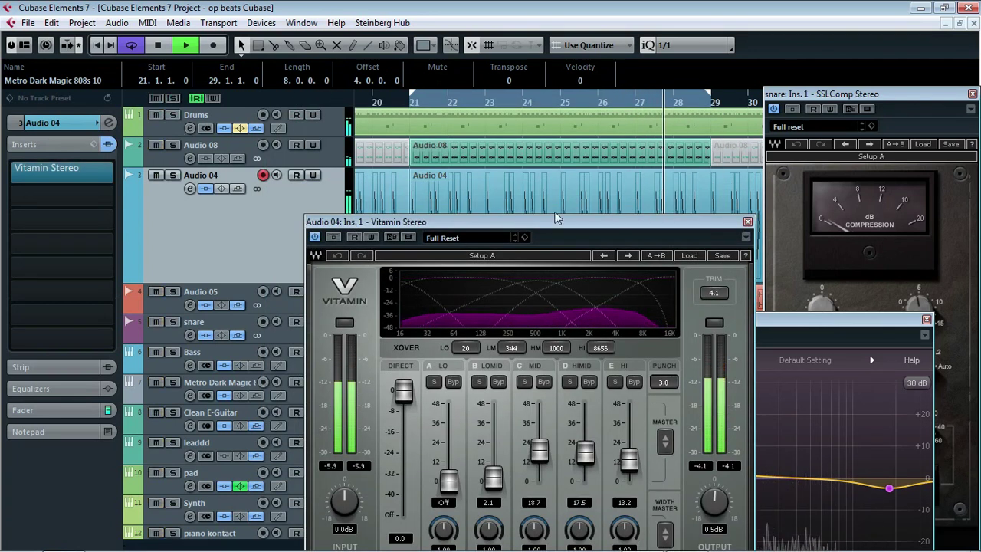
left_click(747, 222)
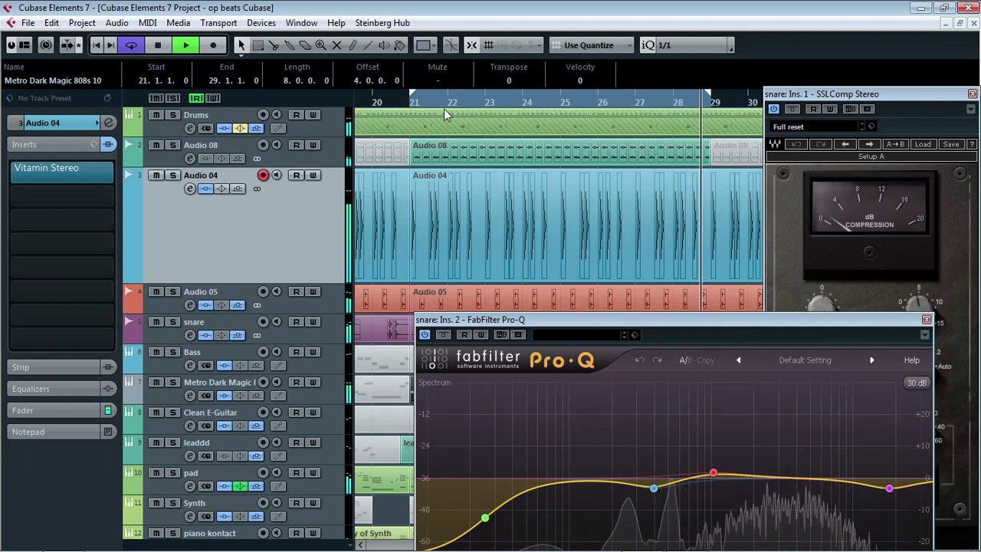
Step: Solo the Audio 08 track to hear it alone and check whether it has any inserts
left_click(172, 156)
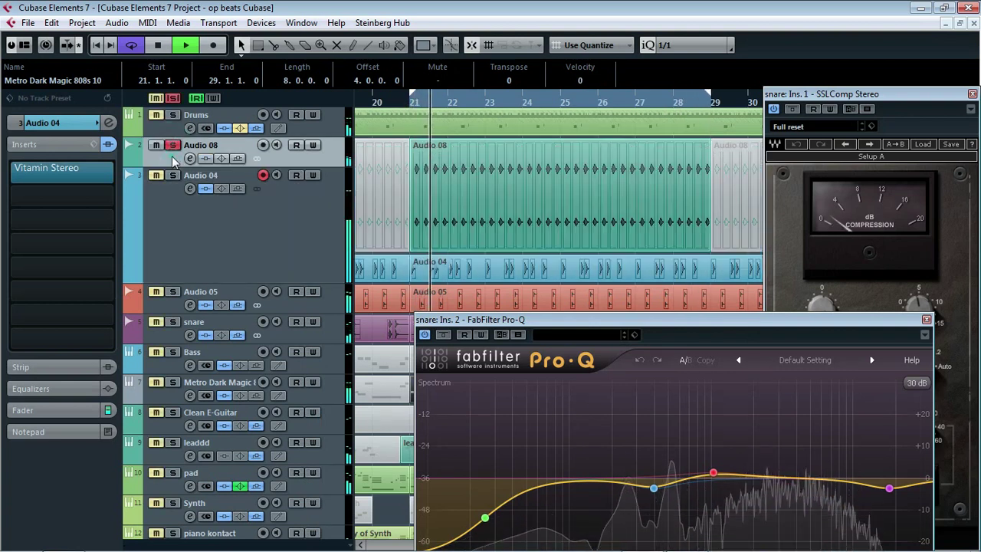
scroll(304, 210, "down", 5)
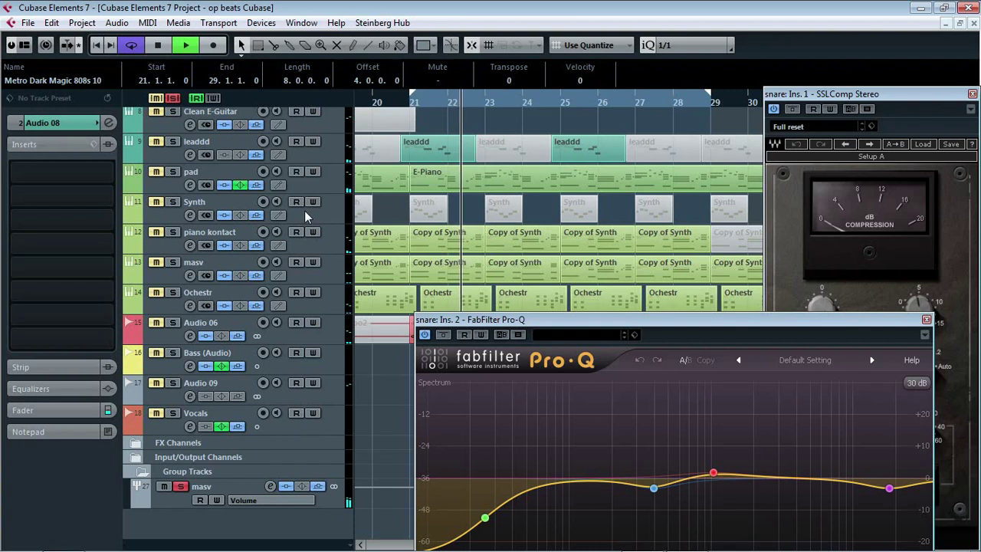
scroll(311, 236, "up", 1)
scroll(310, 241, "up", 3)
Step: Open the Drums track's Purity instrument, channel settings and PingPongDelay insert, and toggle its FX 1-Roomworks SE send off and on for comparison
left_click(208, 149)
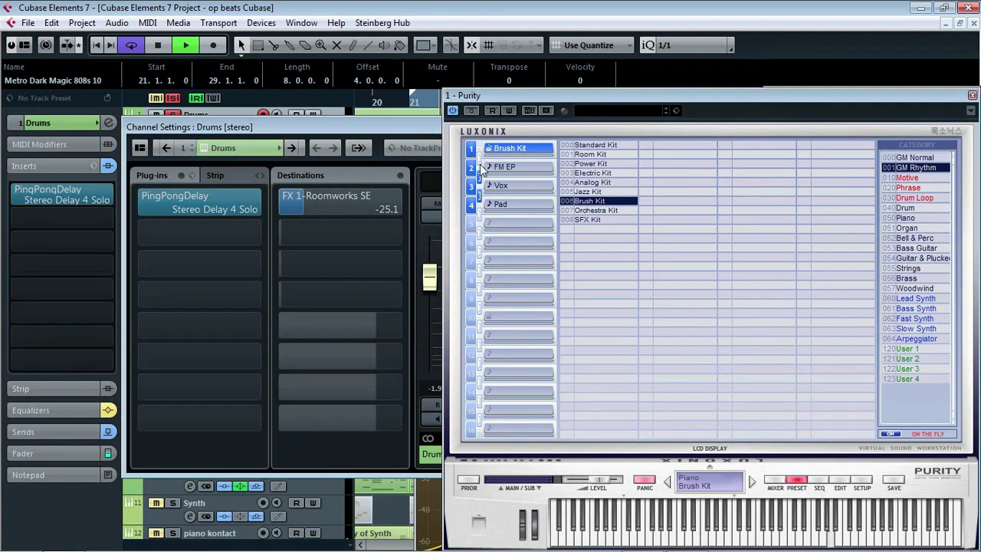
left_click(288, 197)
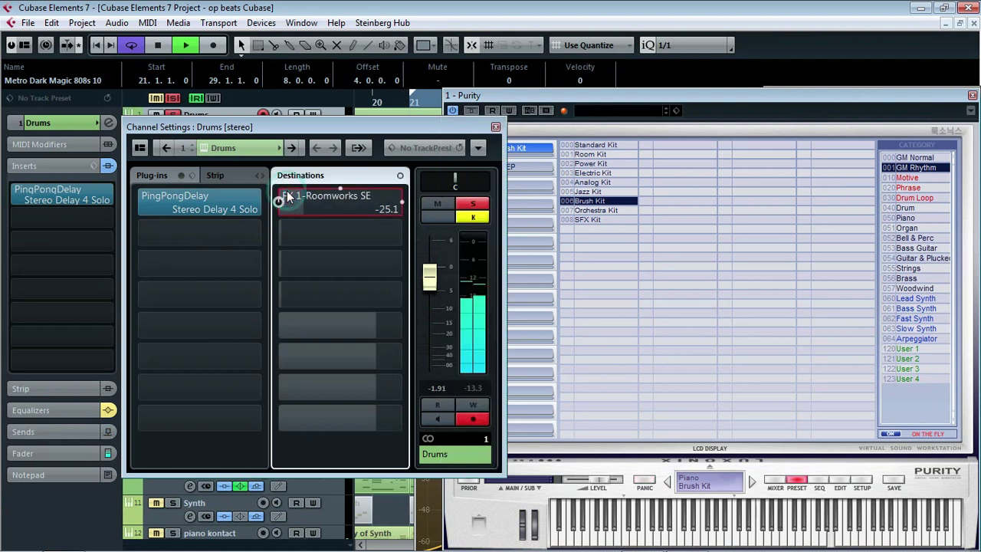
left_click(151, 196)
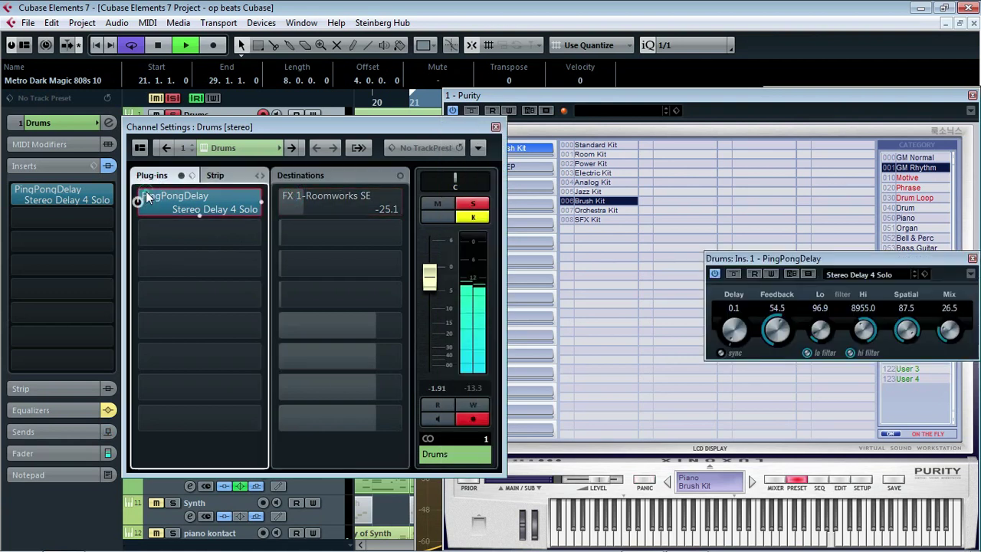
left_click(148, 198)
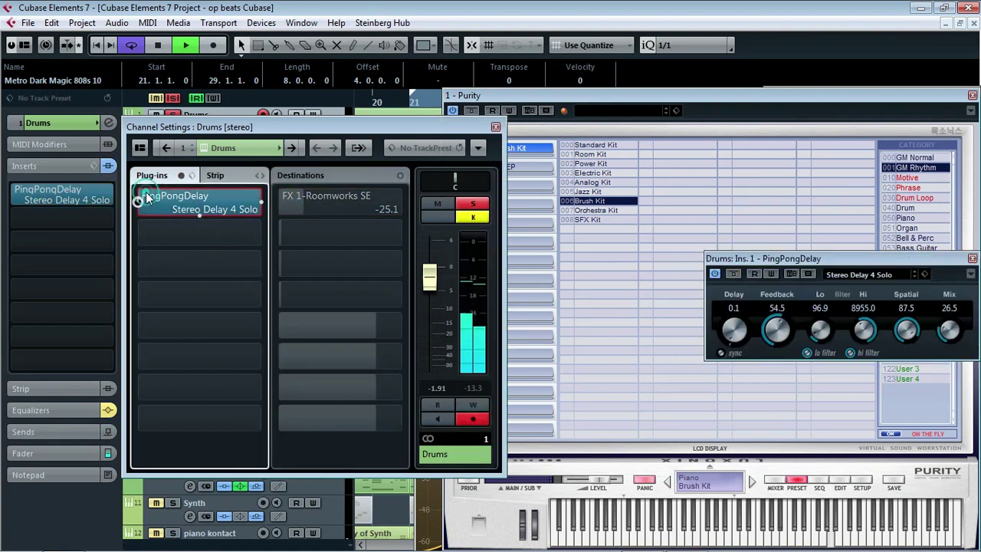
left_click(288, 198)
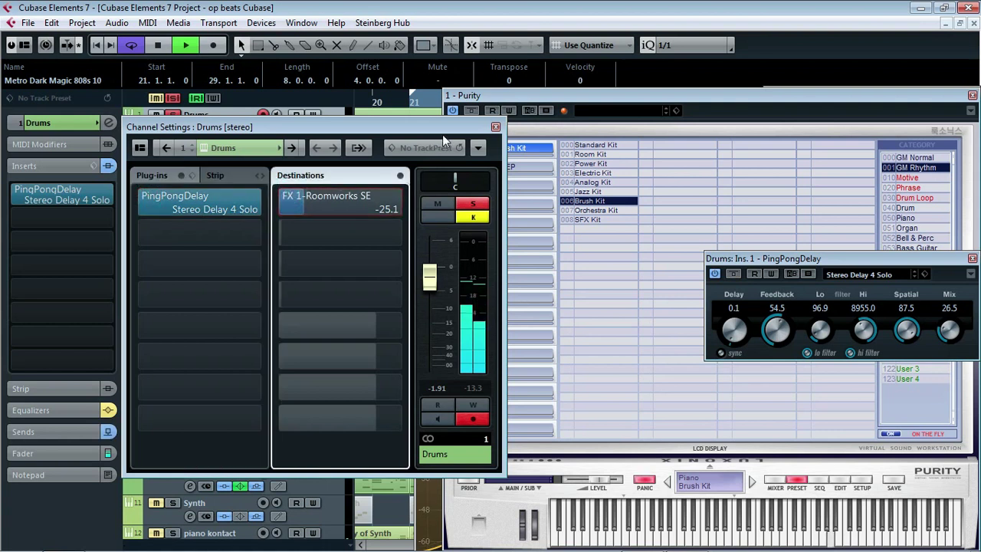
left_click(495, 127)
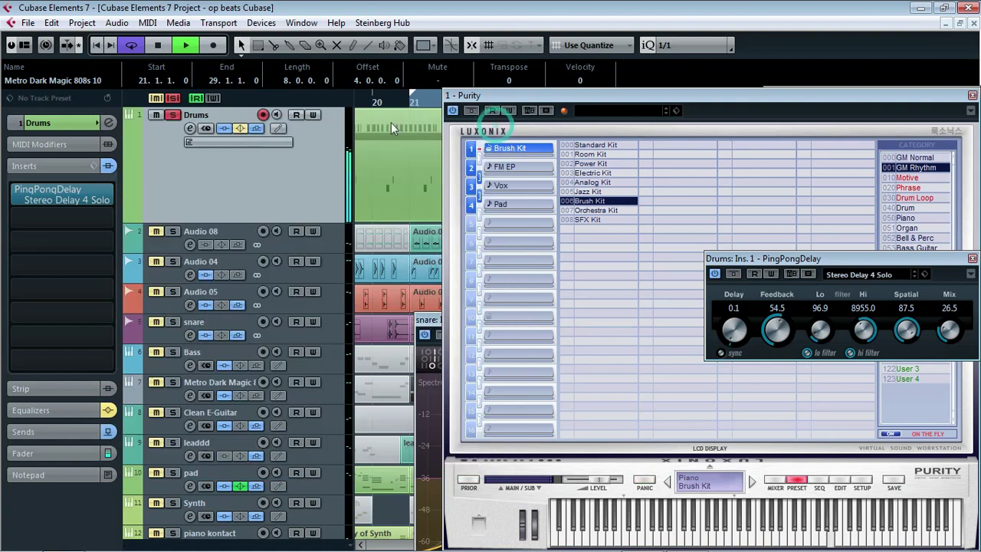
Step: Clear the Drums solo and close the open Purity, PingPongDelay, snare FabFilter Pro-Q and SSLComp Stereo windows
left_click(174, 98)
left_click_drag(716, 94, 296, 150)
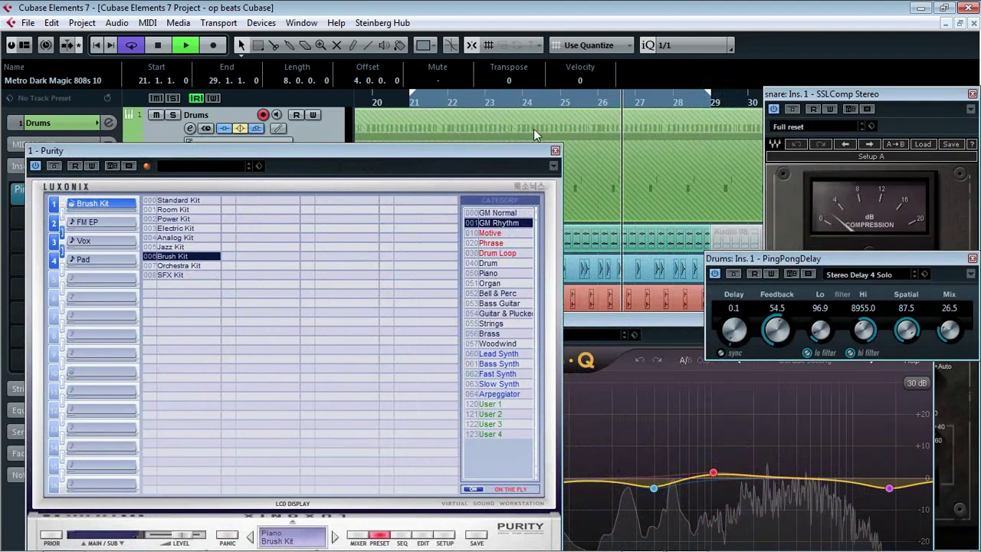
left_click(555, 152)
left_click(972, 260)
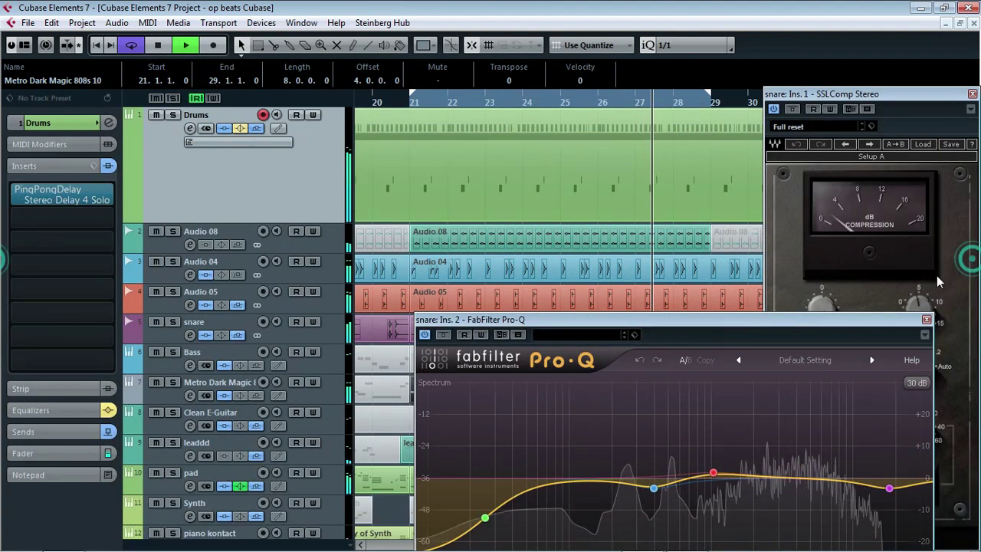
left_click(927, 321)
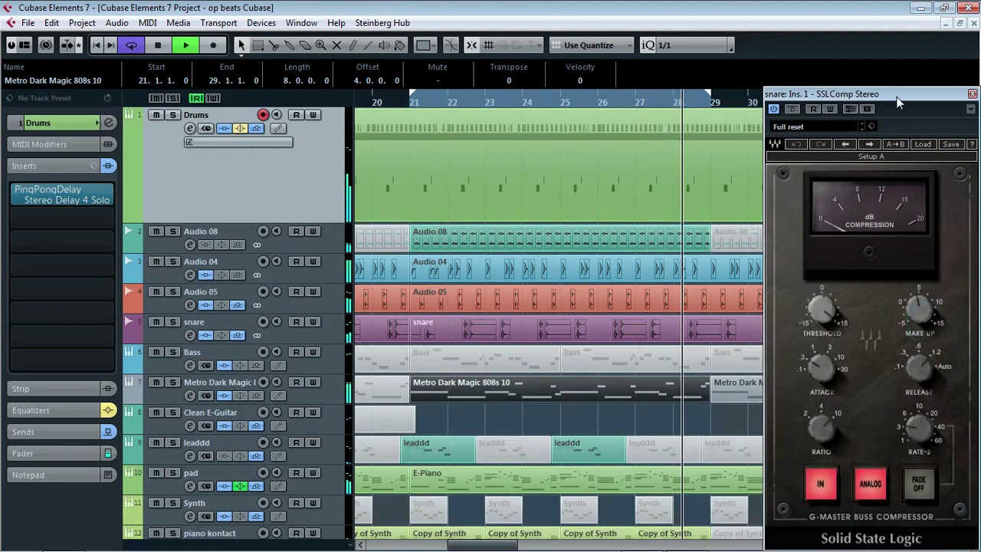
left_click_drag(941, 101, 660, 175)
left_click(692, 166)
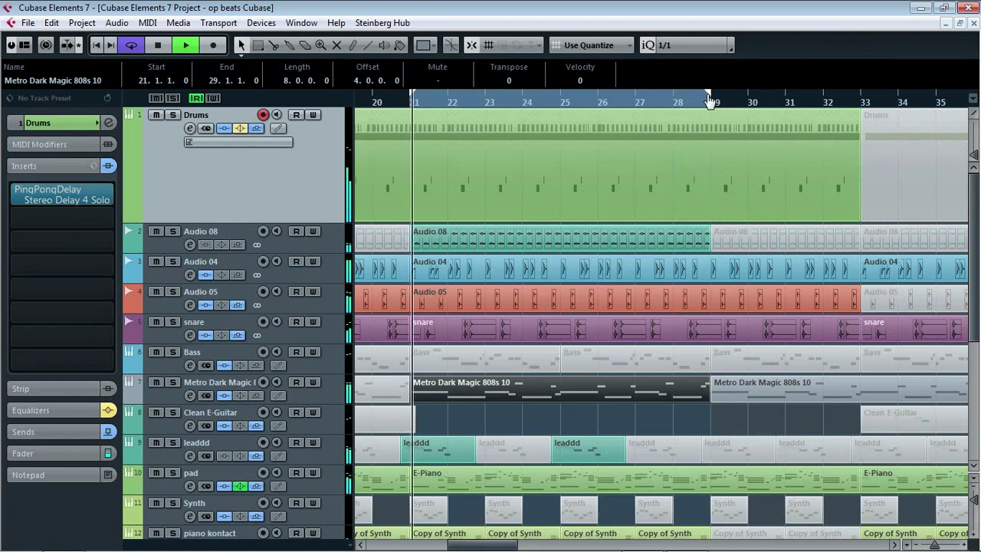
Step: Extend the end of the cycle range to the end of the arrangement at bar 89
left_click_drag(709, 95, 930, 99)
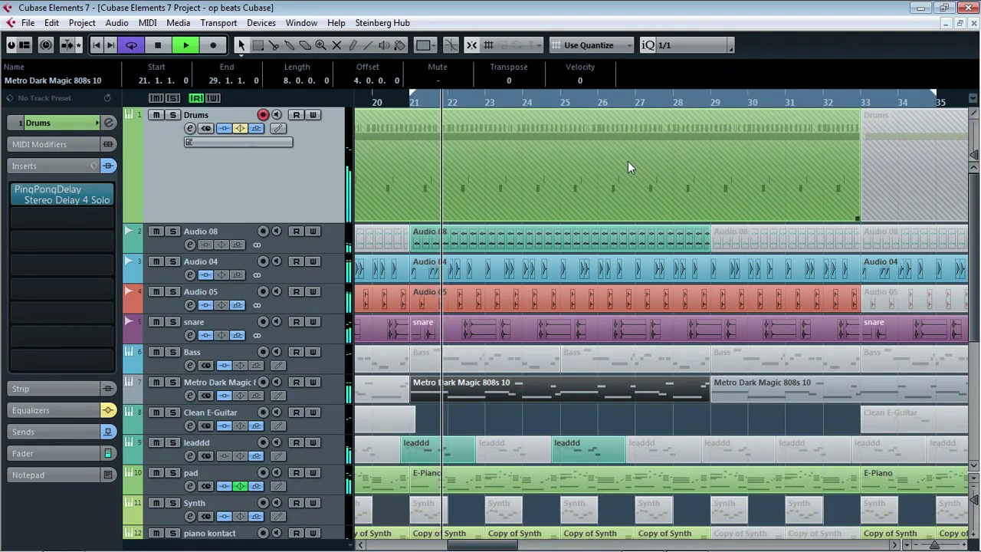
scroll(627, 155, "down", 5)
scroll(627, 155, "down", 2)
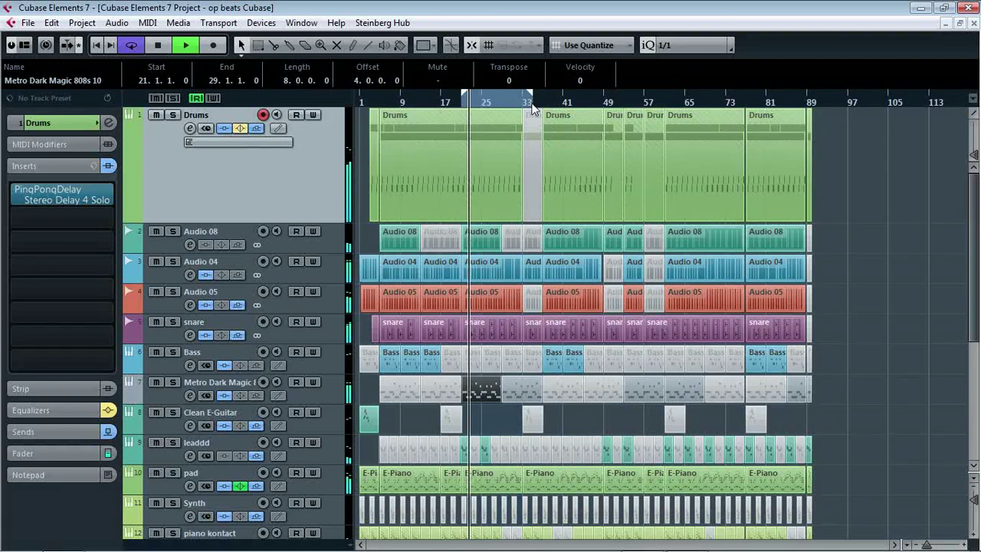
left_click_drag(538, 99, 713, 130)
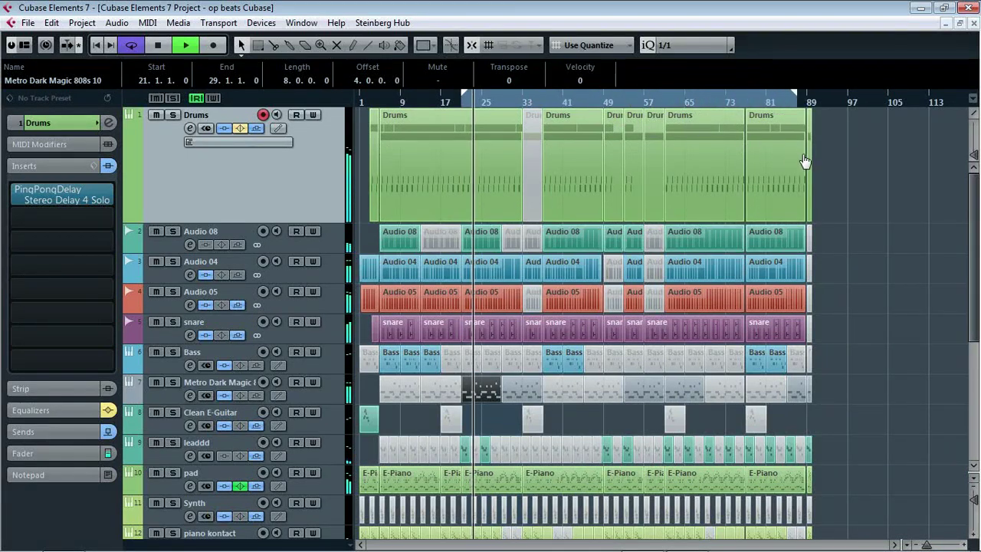
Step: Solo the Bass track and view the notes of its part at bars 77 to 81 in the Key Editor, closing the editor when done
scroll(801, 172, "down", 3)
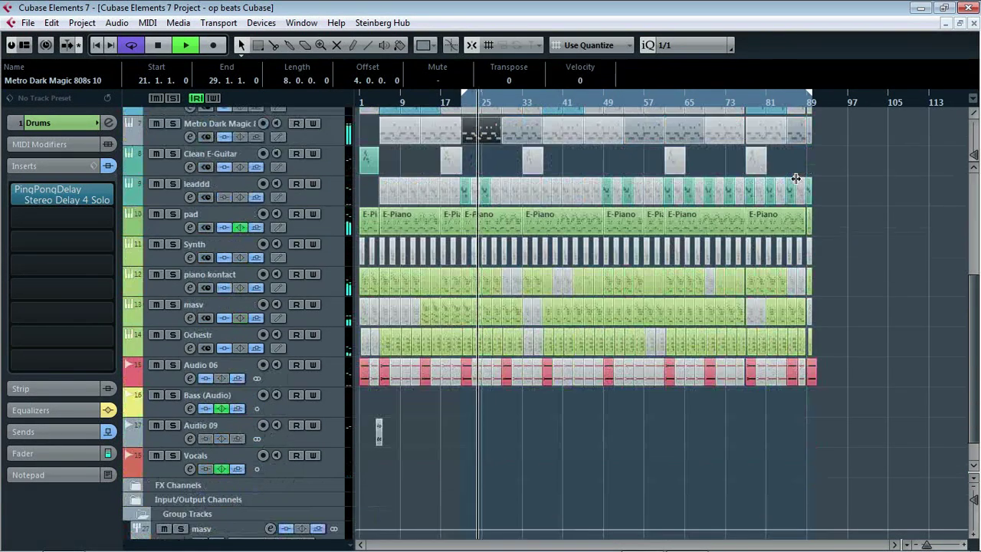
scroll(797, 181, "up", 3)
scroll(739, 159, "up", 2)
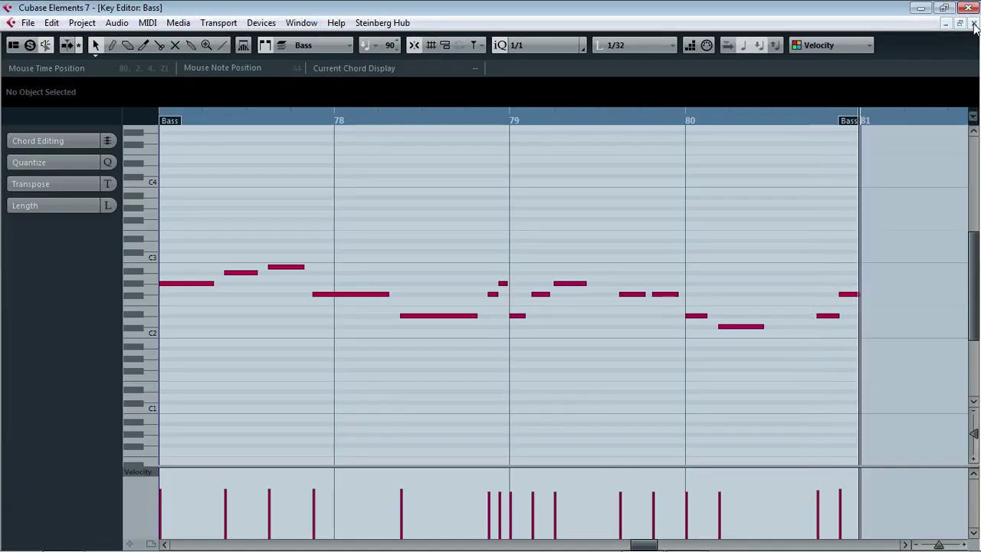
left_click(974, 24)
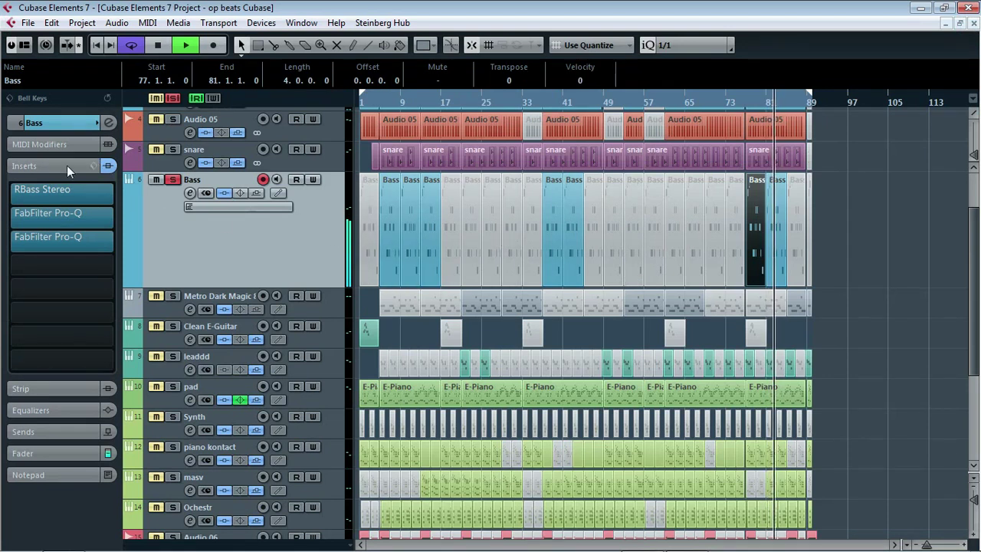
Step: Play the soloed Bass from around bar 77 and open its RBass Stereo and both FabFilter Pro-Q inserts, arranging the windows for viewing
left_click_drag(746, 99, 749, 106)
left_click(48, 194)
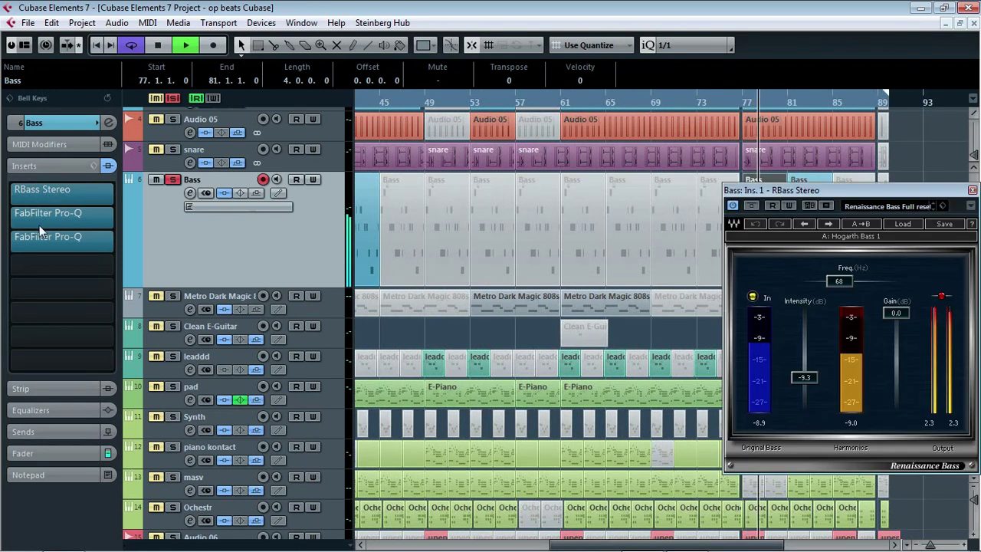
left_click(34, 217)
left_click(36, 247)
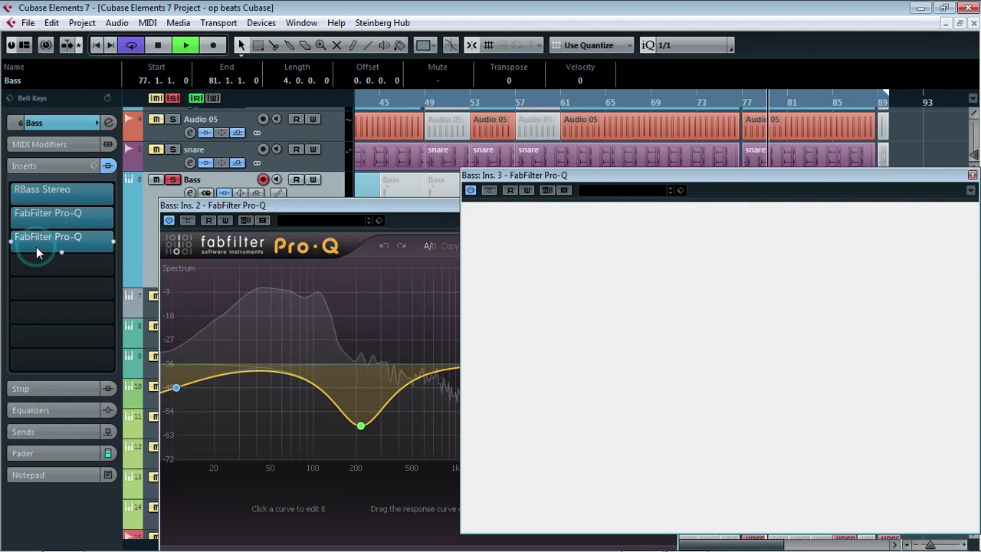
left_click_drag(578, 181, 281, 297)
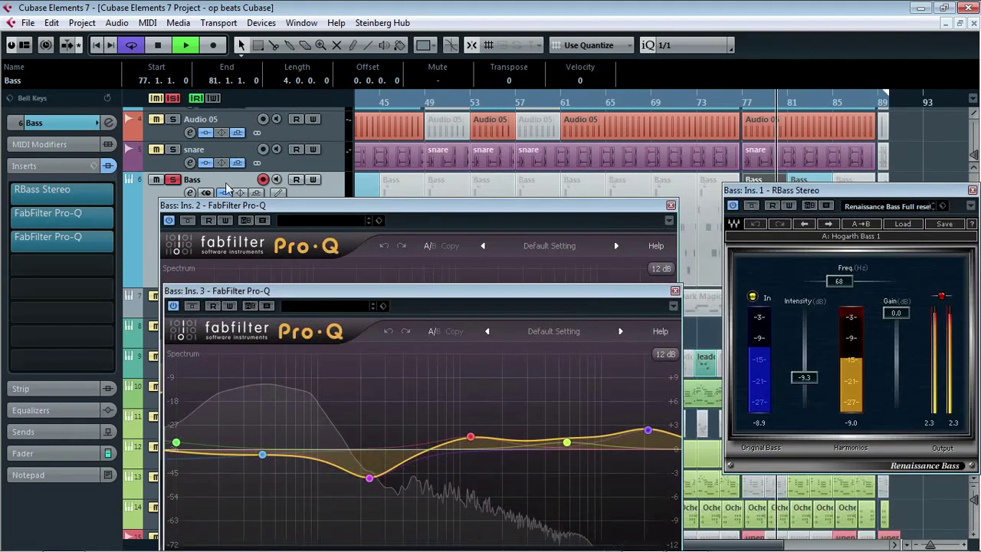
Step: Bypass and reactivate all of the Bass track's inserts twice to compare the sound, and close both FabFilter Pro-Q windows
left_click(108, 165)
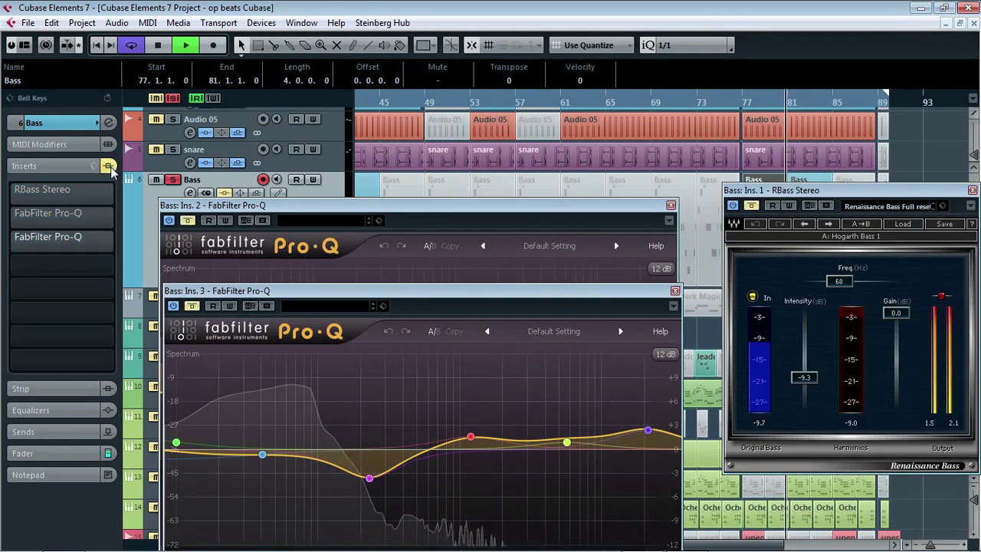
left_click(109, 166)
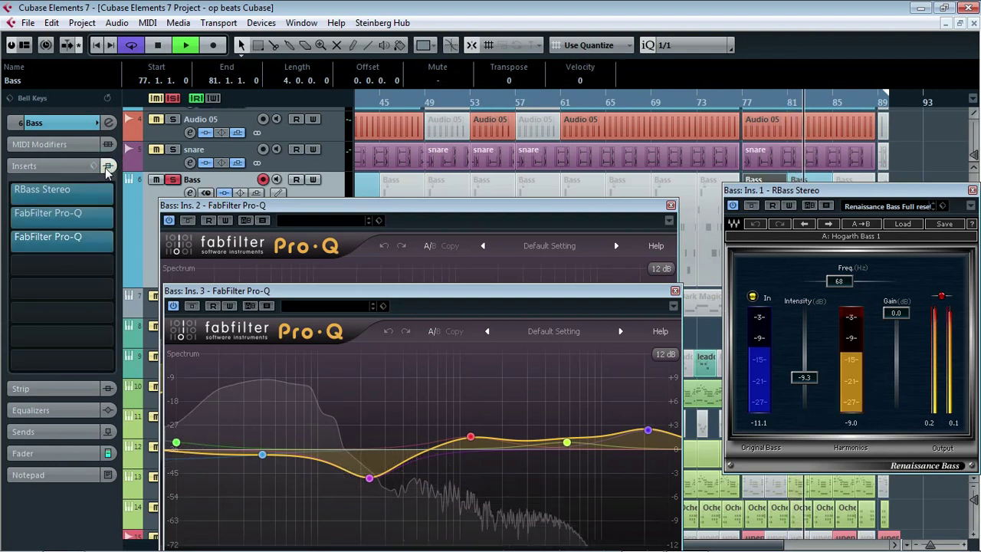
left_click(107, 166)
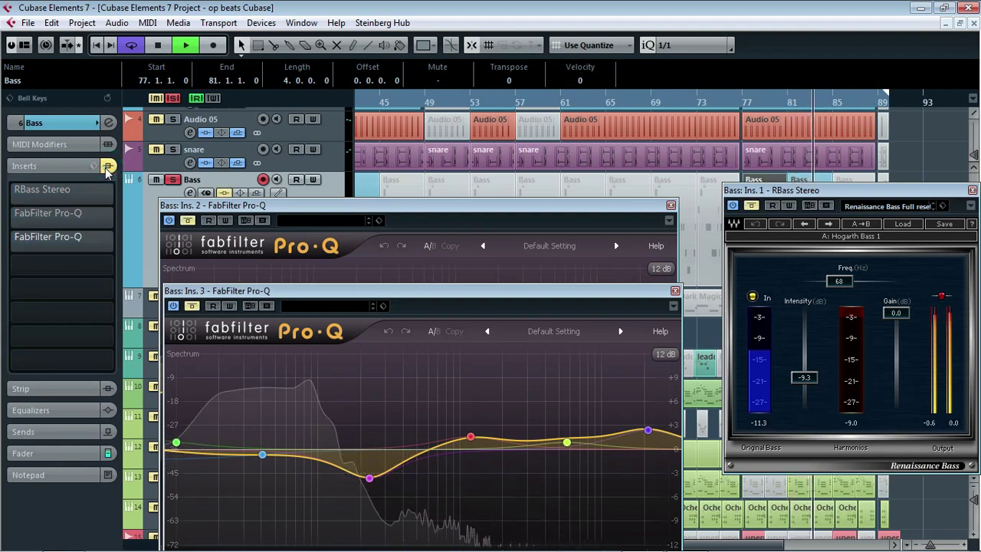
left_click(107, 167)
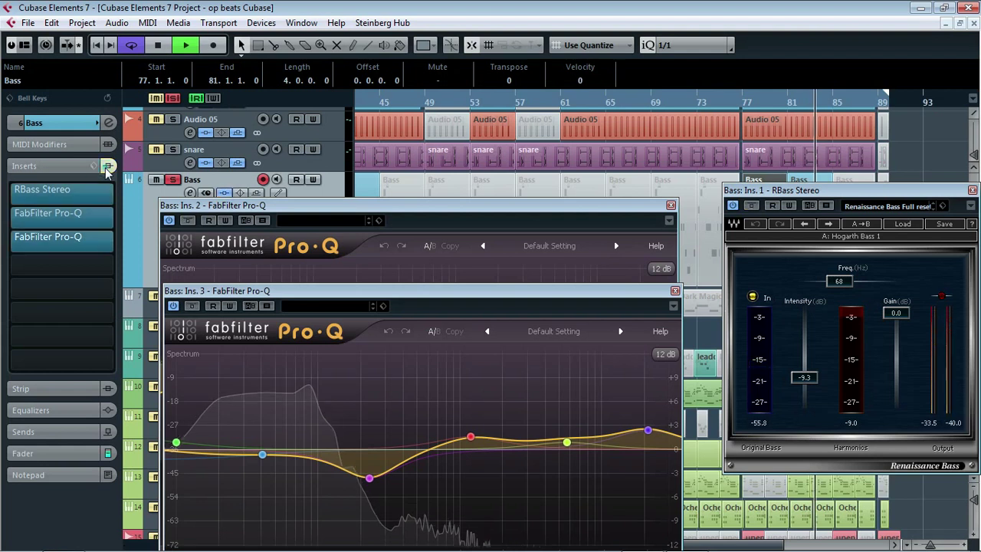
left_click(674, 292)
left_click(671, 205)
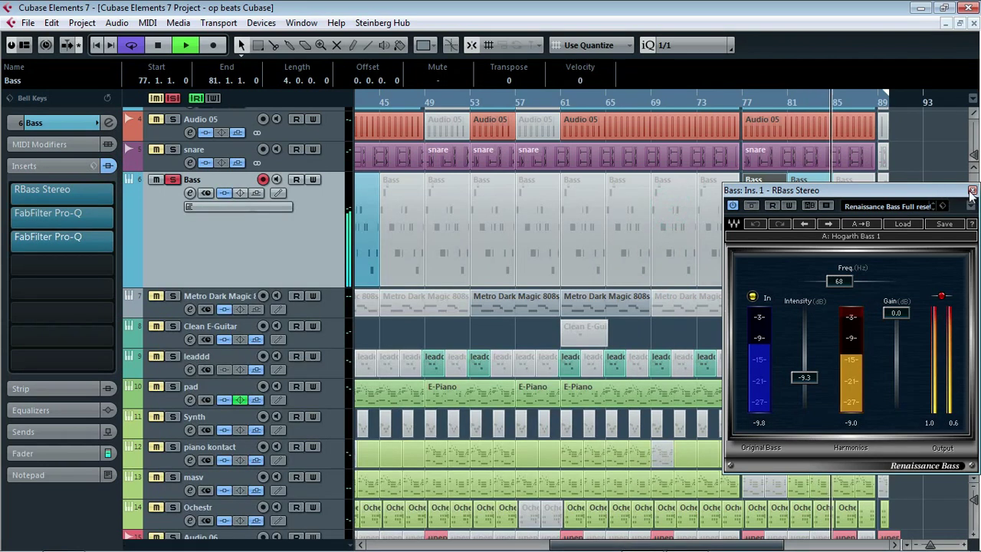
Step: Close the RBass Stereo window and play the full mix from bar 77 with all track solos deactivated
left_click(972, 190)
left_click(743, 103)
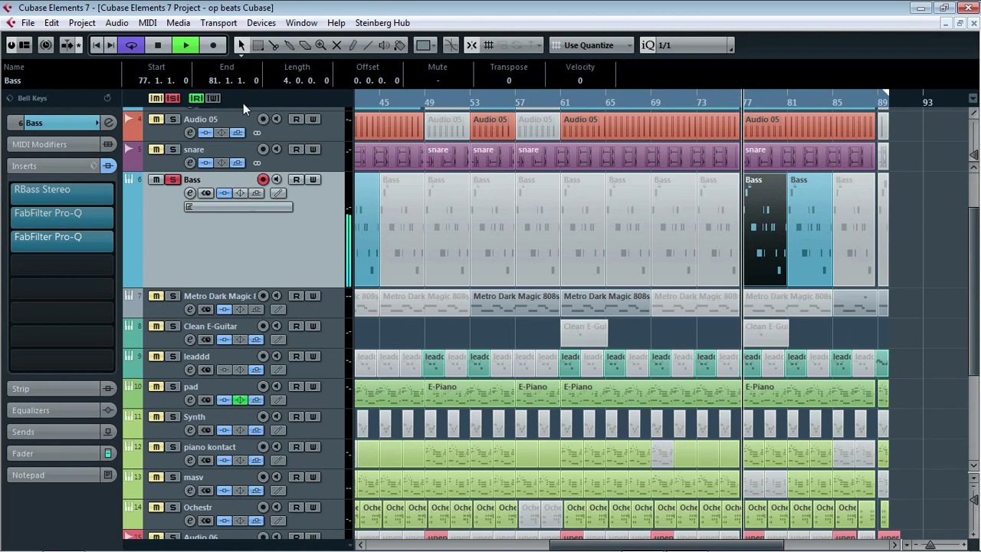
left_click(172, 99)
Step: Fit the whole arrangement in the project view by reducing the height of all tracks and shrinking the enlarged Bass track
key("g")
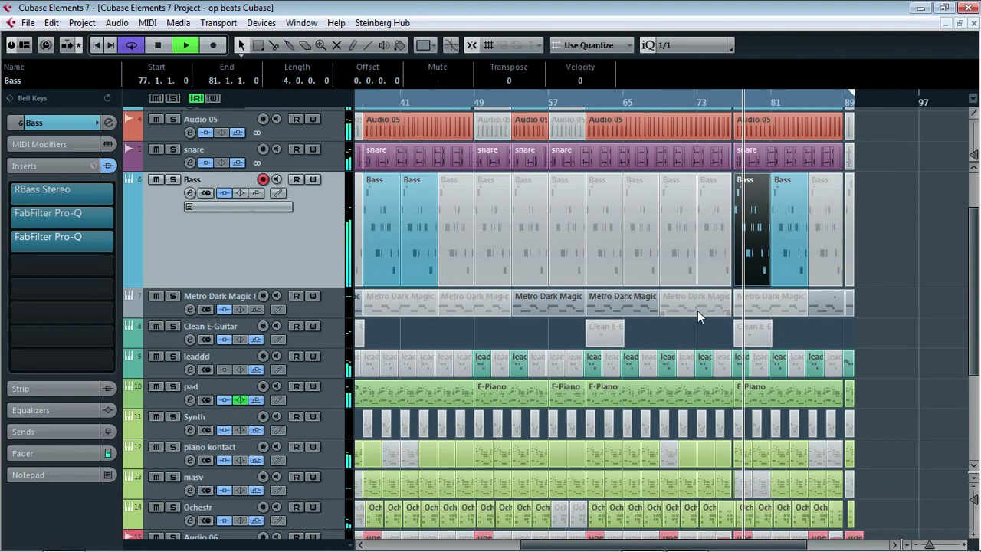
key("g")
key("g")
scroll(698, 307, "up", 3)
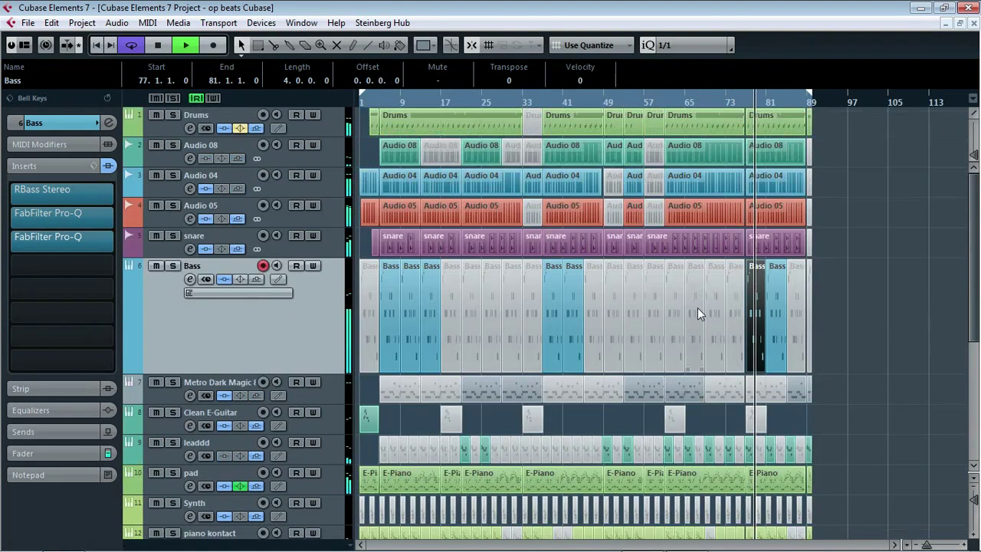
scroll(697, 307, "down", 4)
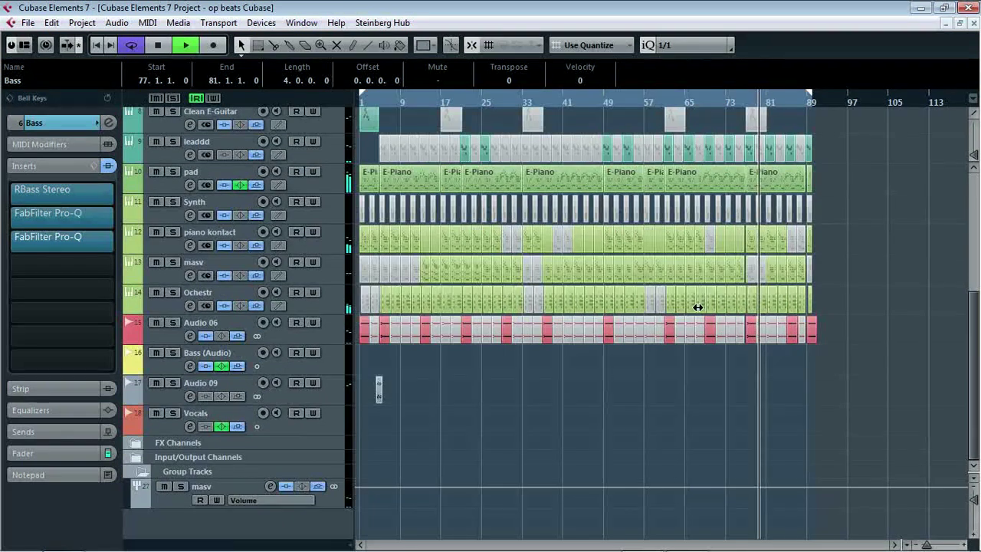
scroll(697, 306, "up", 3)
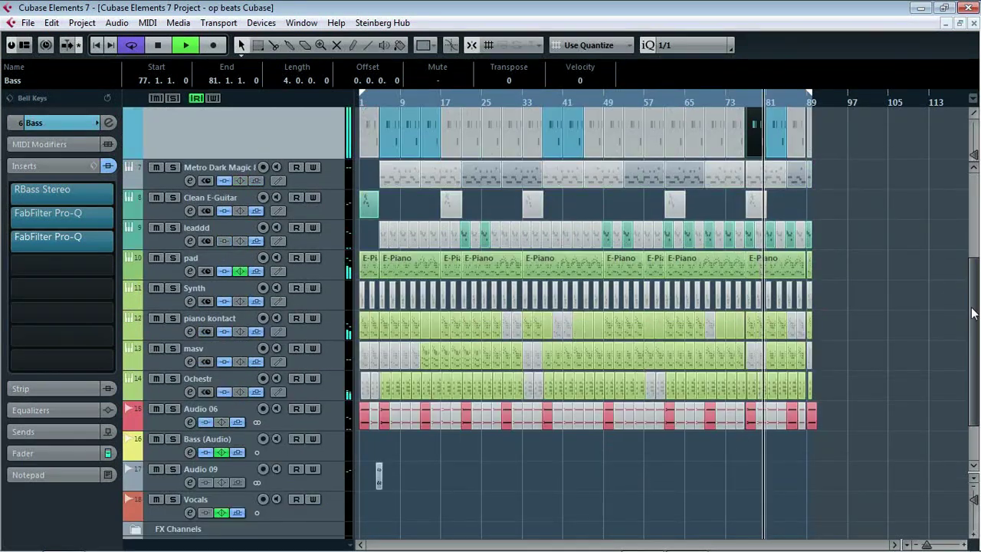
left_click_drag(974, 501, 979, 476)
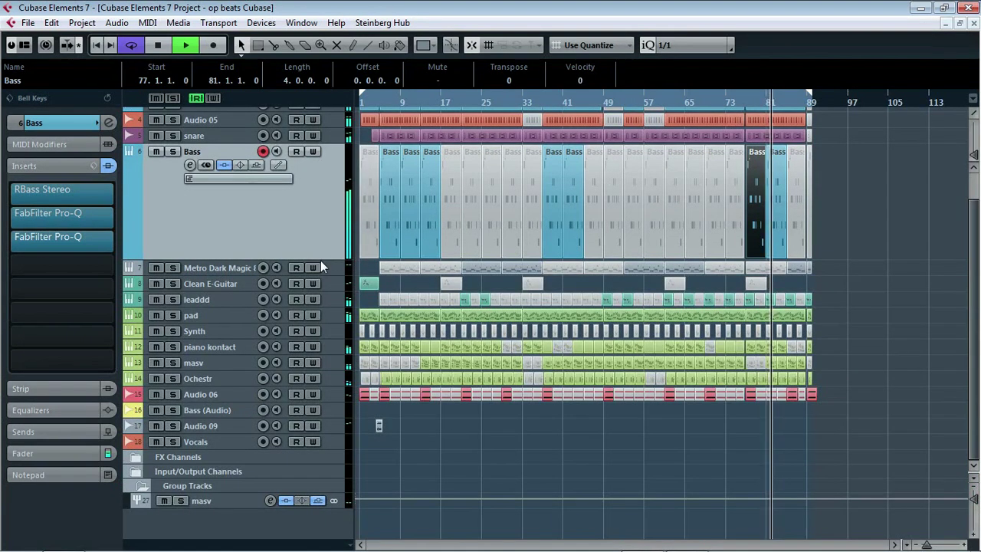
left_click_drag(320, 259, 321, 189)
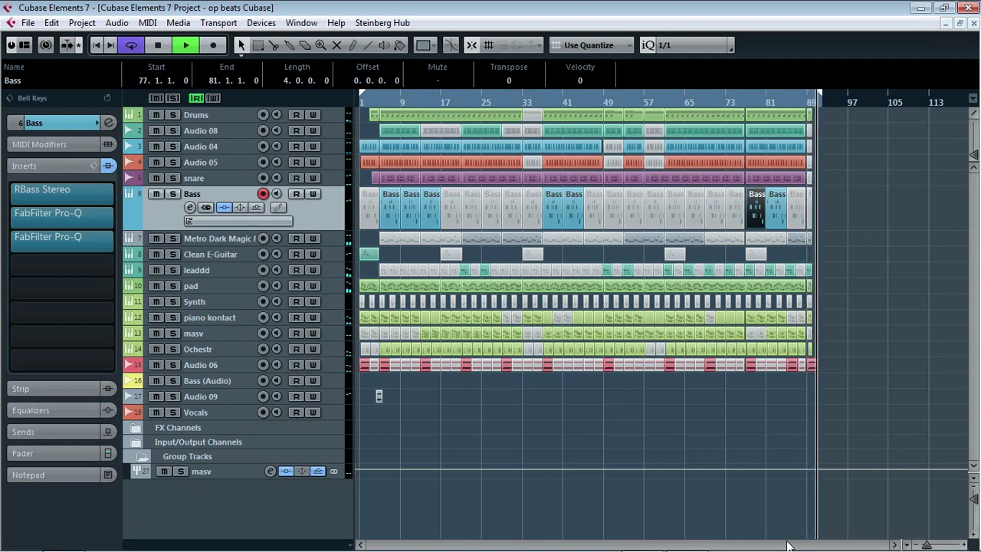
Step: Stop the playback and quit the program
key("space")
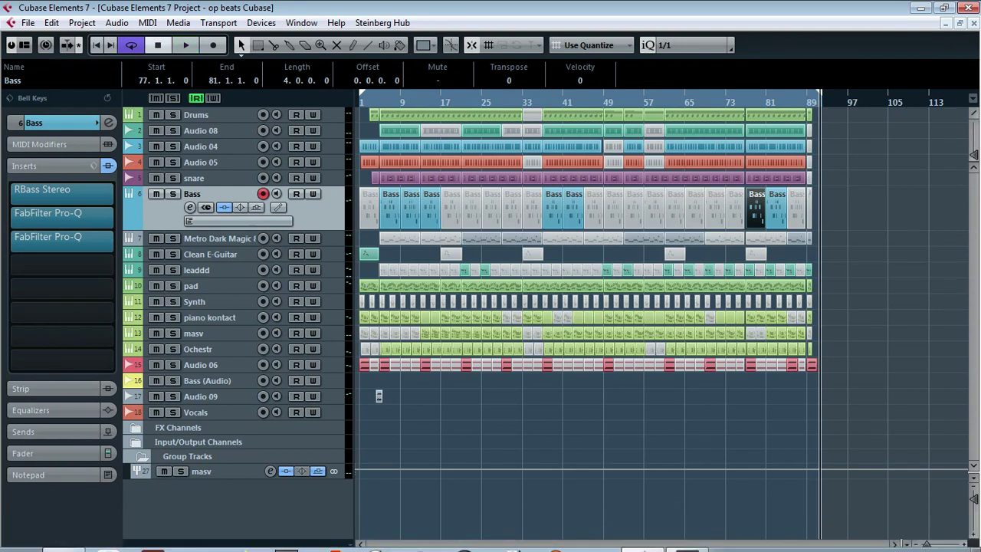
left_click(969, 8)
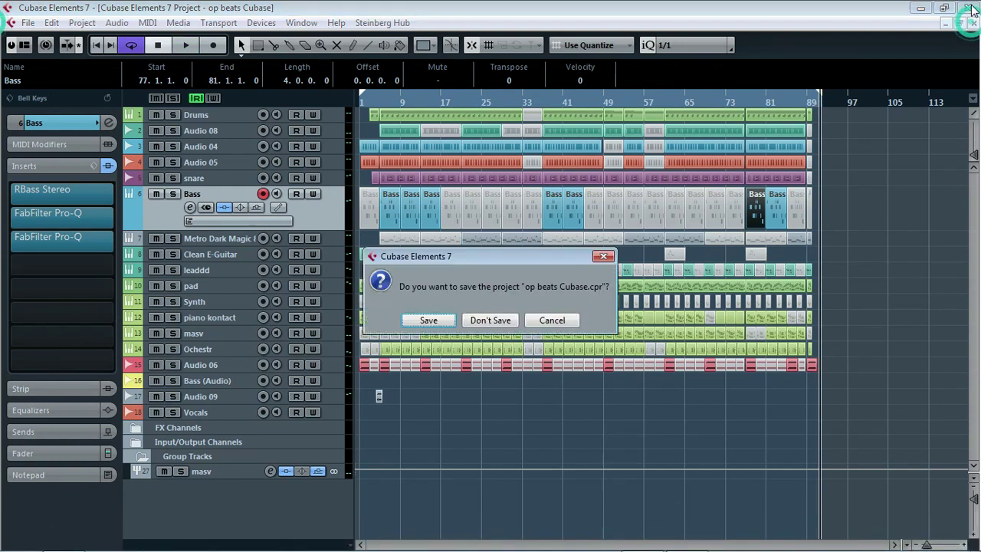